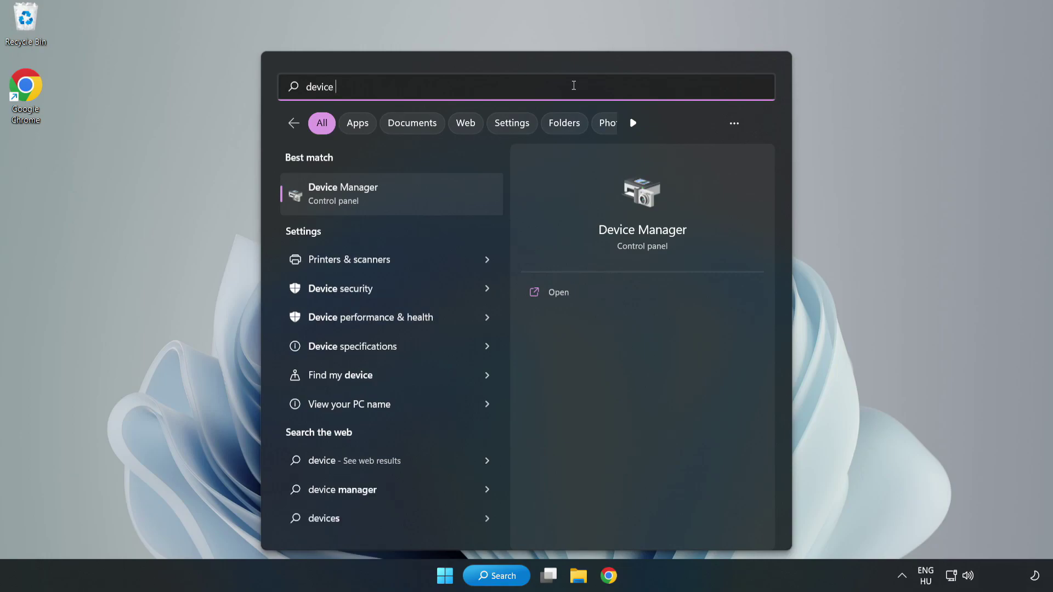
# Step: Find and open Device Manager, and place its window near the middle of the desktop
pyautogui.write('ger')
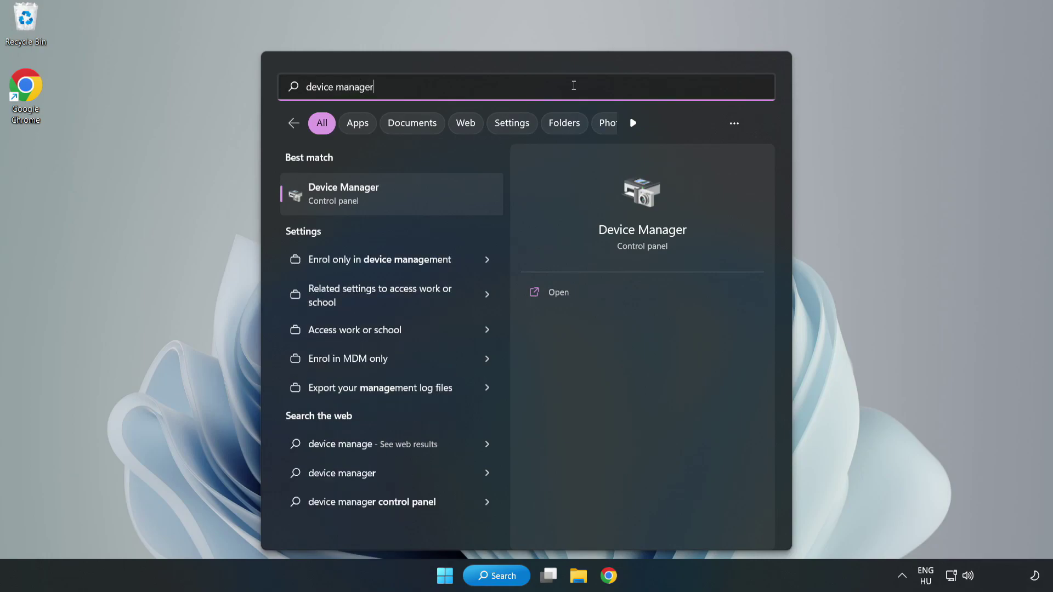
pyautogui.click(393, 203)
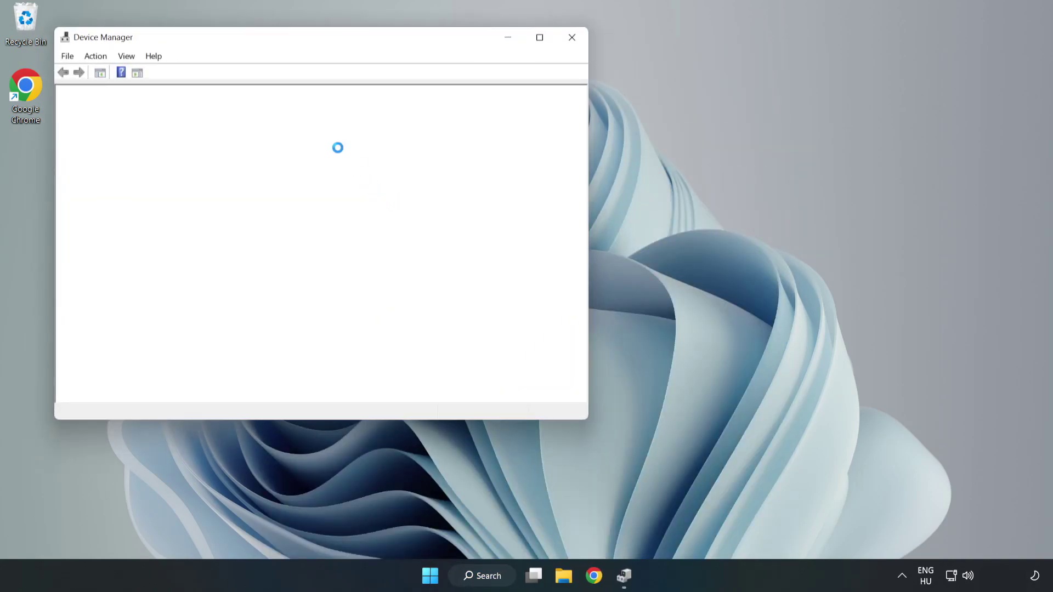
pyautogui.moveTo(283, 40); pyautogui.dragTo(470, 95)
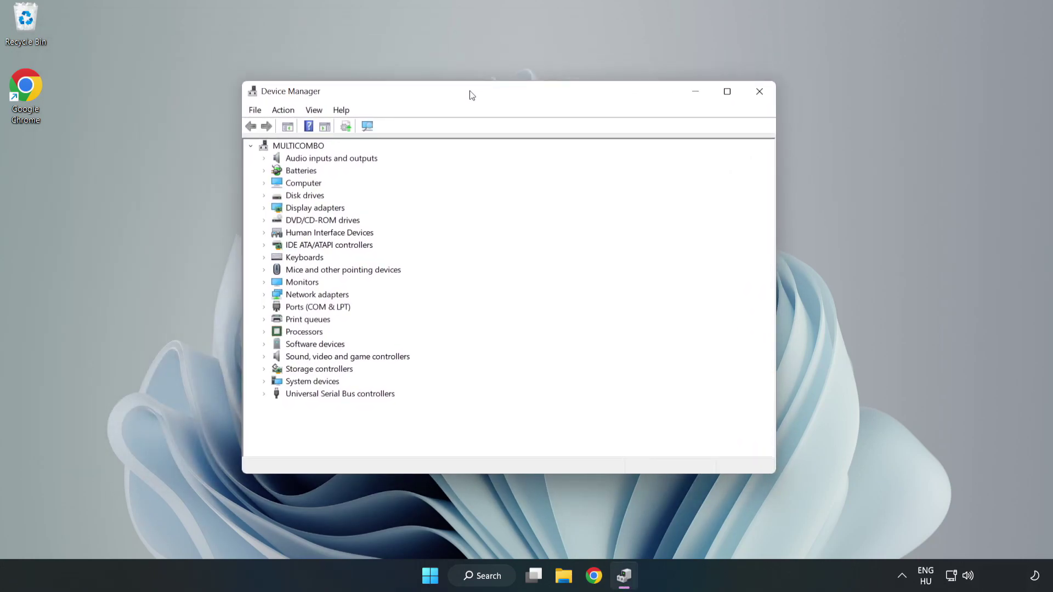
# Step: Run an automatic driver update for the VMware SVGA 3D display adapter, and close Device Manager
pyautogui.click(283, 209)
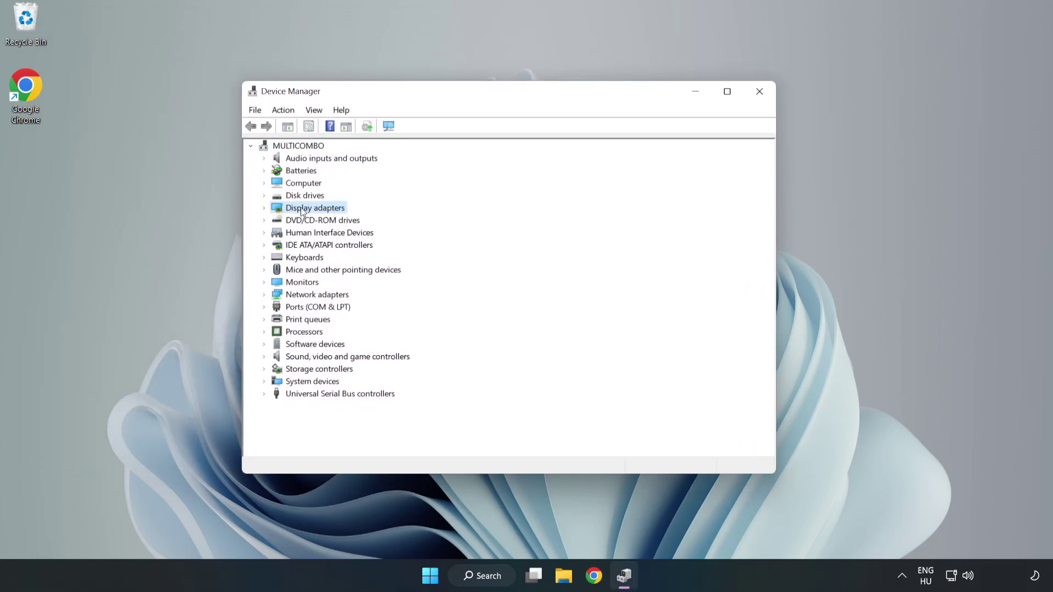
pyautogui.click(264, 209)
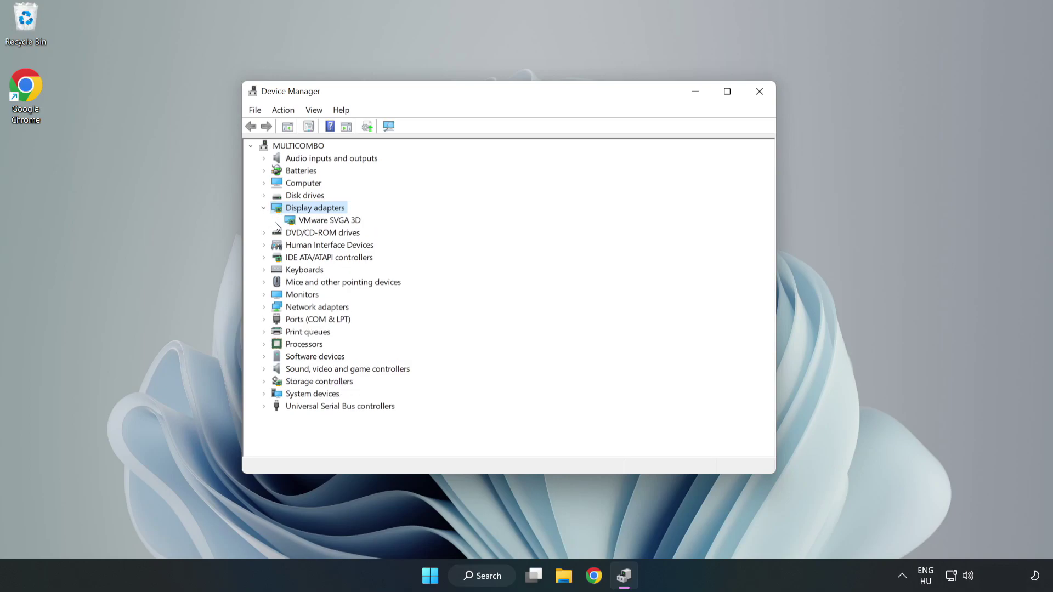
pyautogui.click(295, 221)
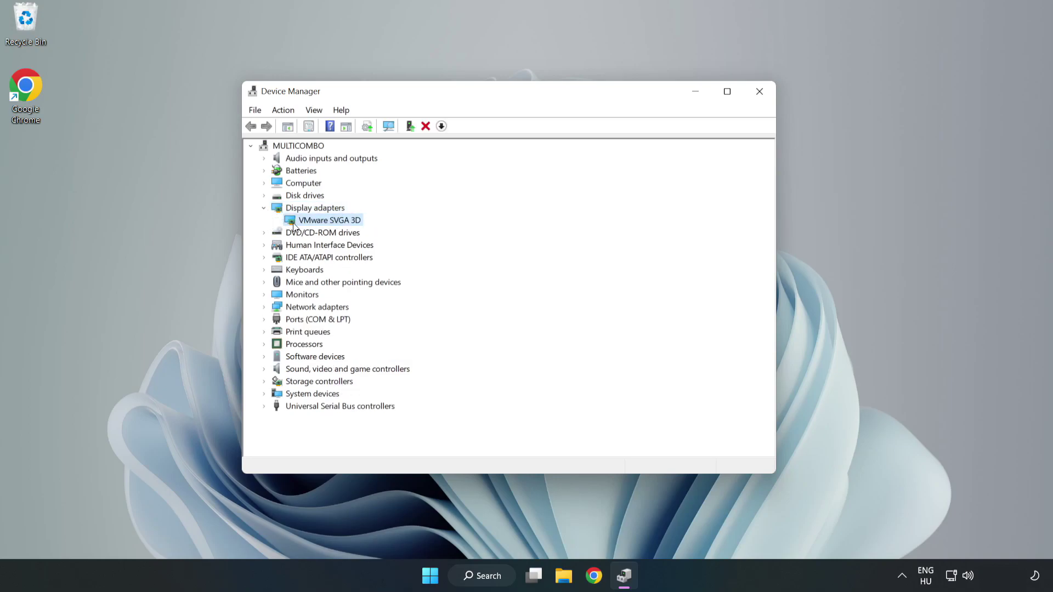
pyautogui.rightClick(327, 224)
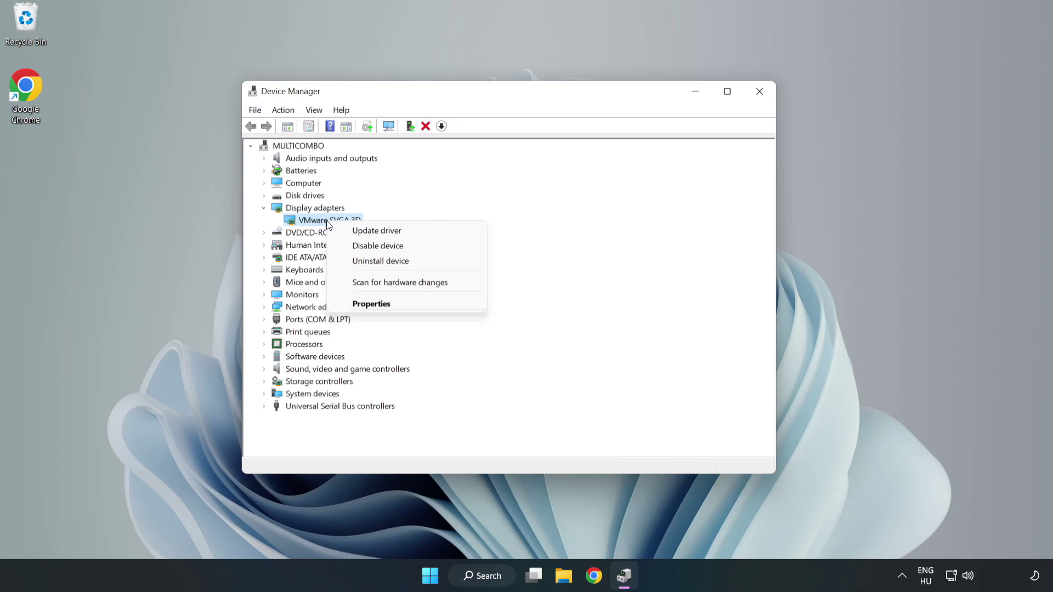
pyautogui.click(408, 234)
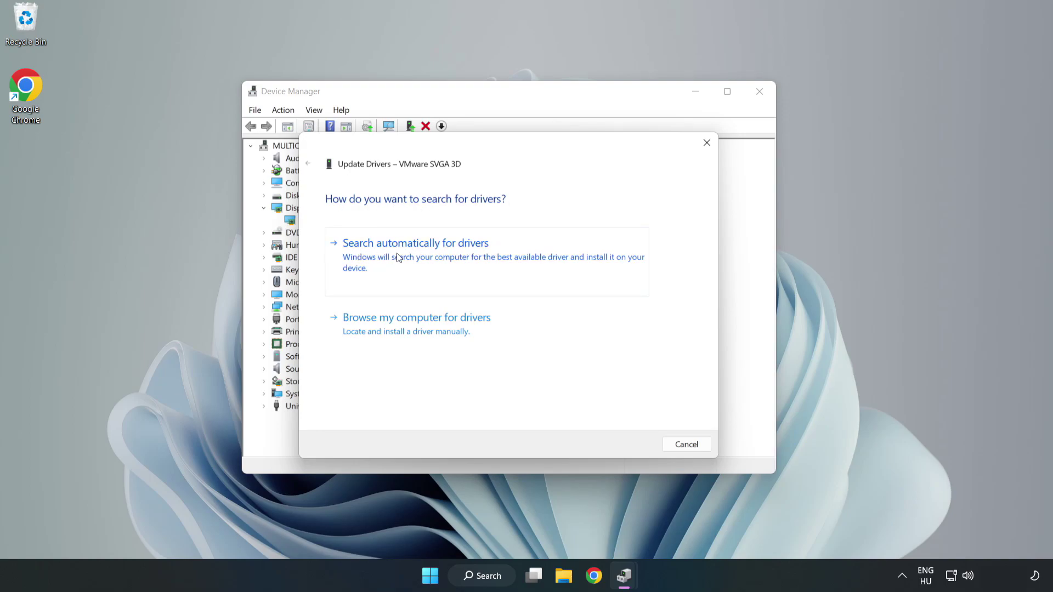
pyautogui.click(420, 257)
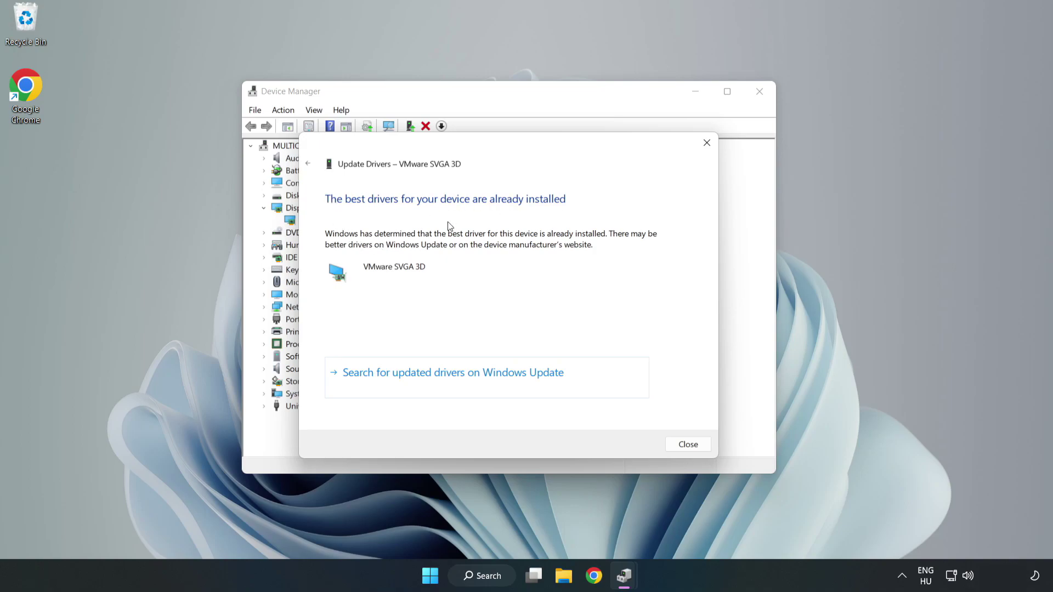
pyautogui.click(687, 445)
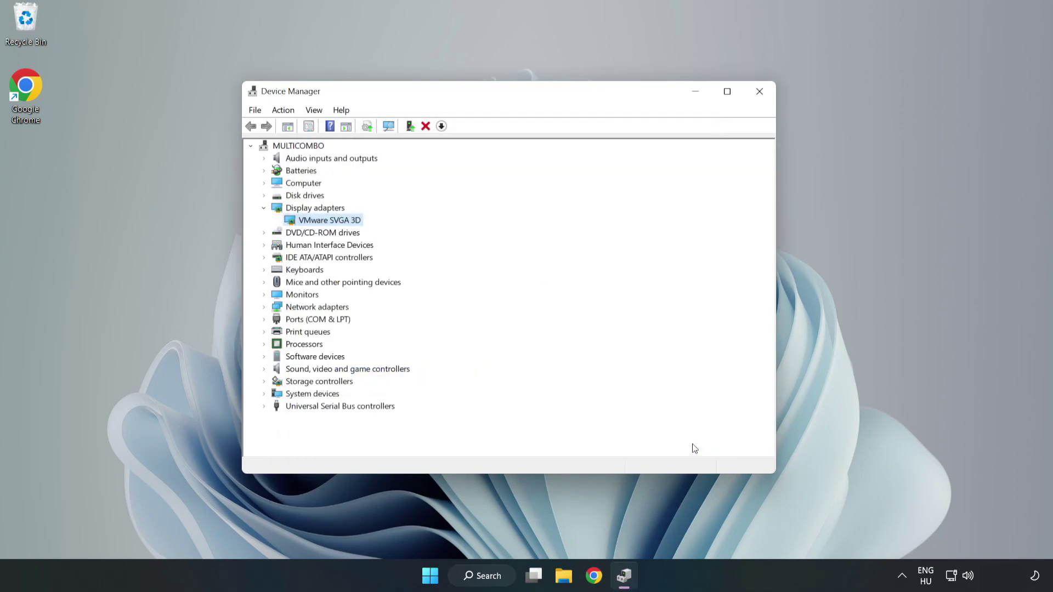
pyautogui.click(760, 97)
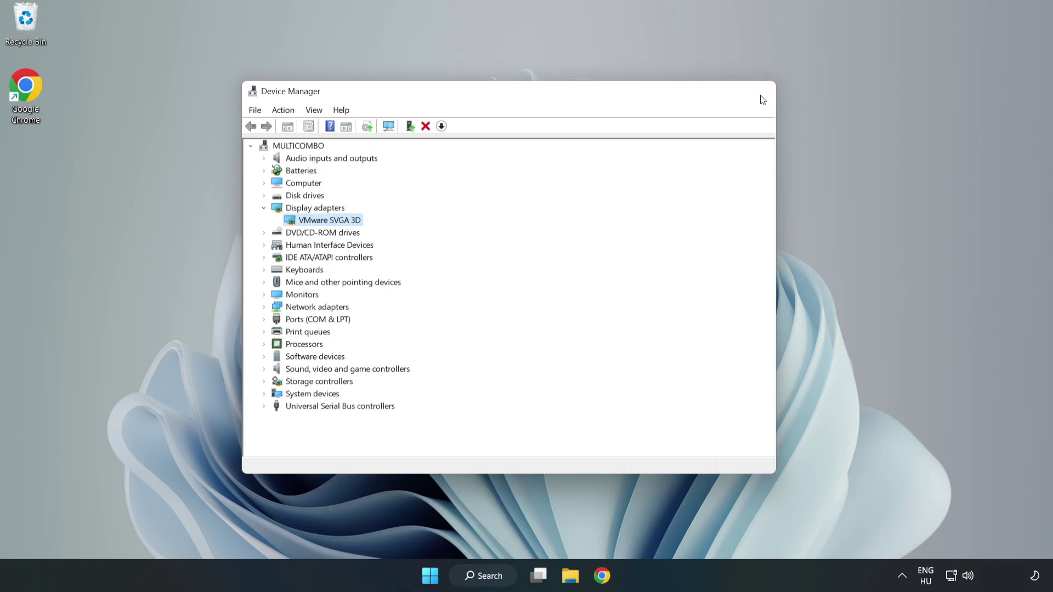
# Step: Open the Windows Update settings, check for updates, and close Settings
pyautogui.click(483, 574)
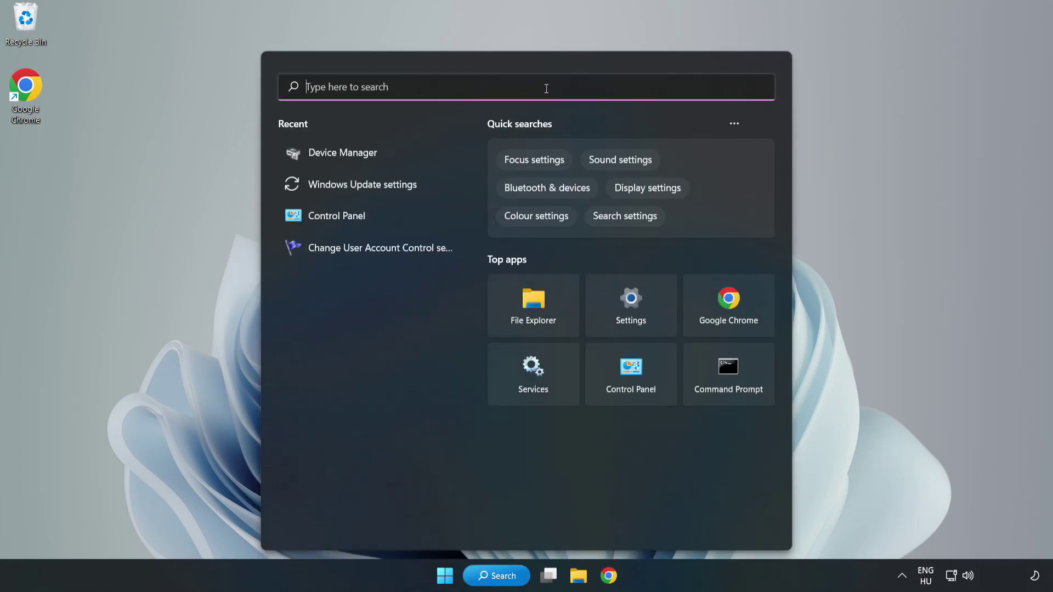
pyautogui.write('updates')
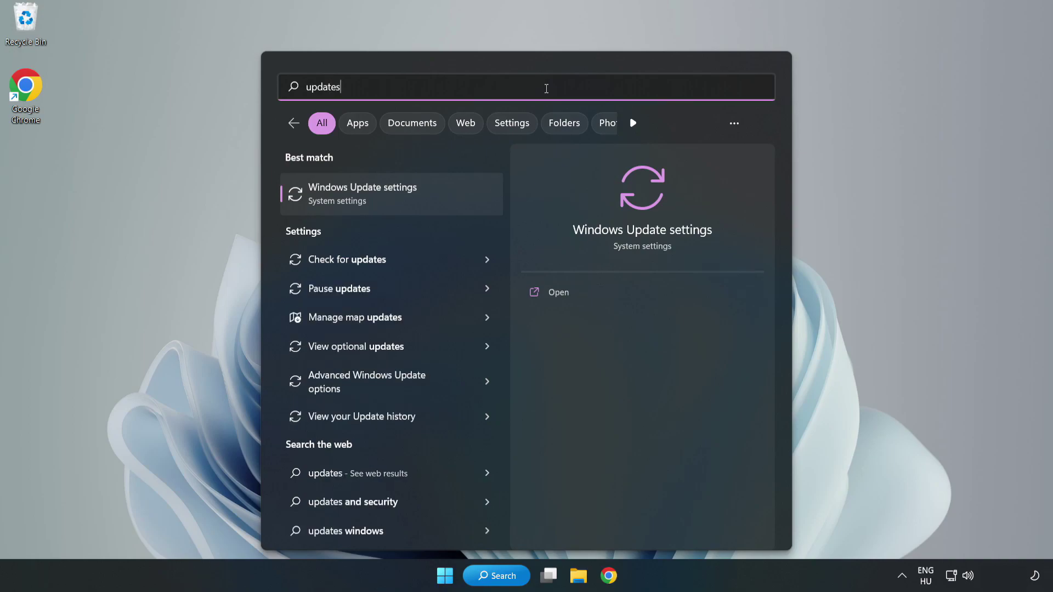
pyautogui.click(376, 199)
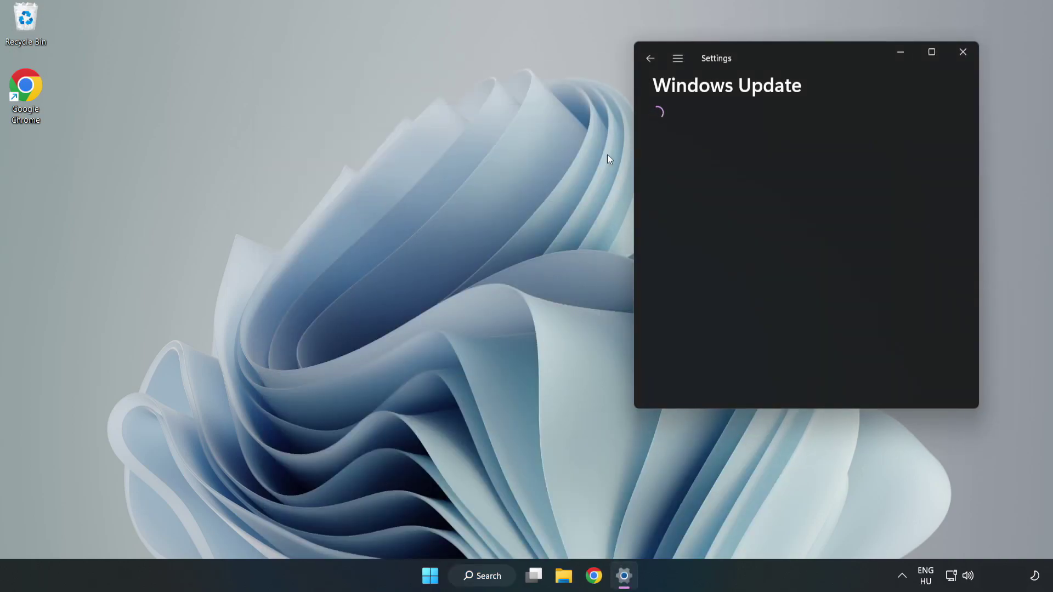
pyautogui.click(933, 49)
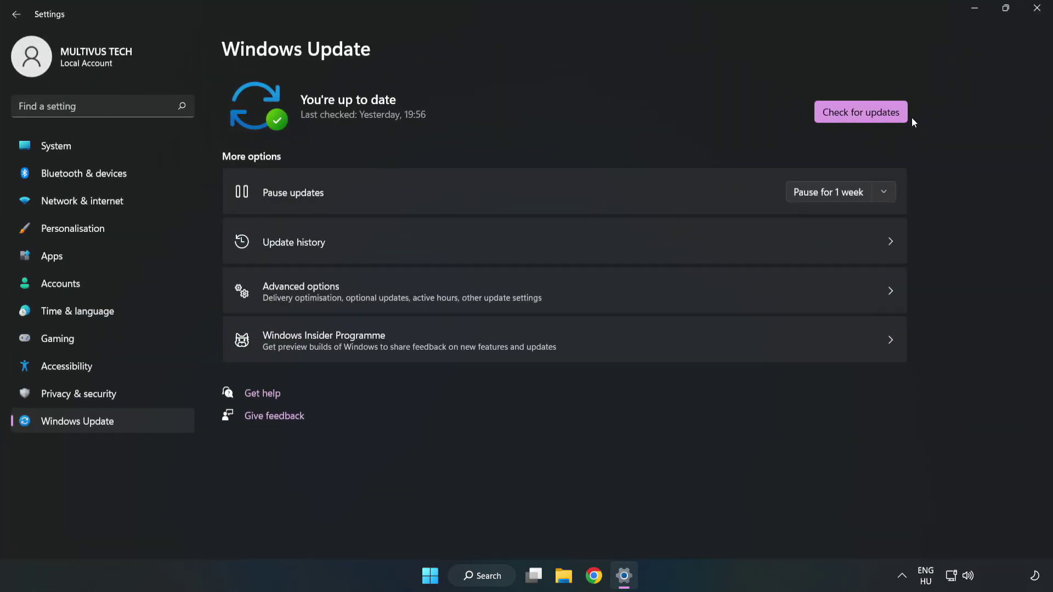
pyautogui.click(864, 114)
pyautogui.click(1037, 9)
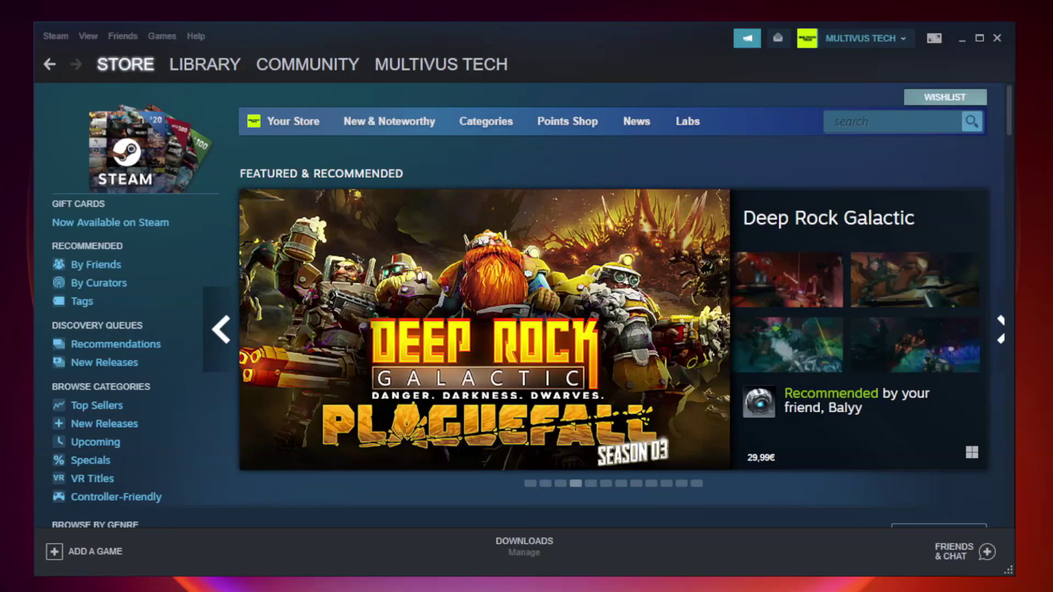
# Step: Switch to Steam and verify the integrity of the local files of YOUR NOT WORKING GAME in the library
pyautogui.moveTo(208, 66)
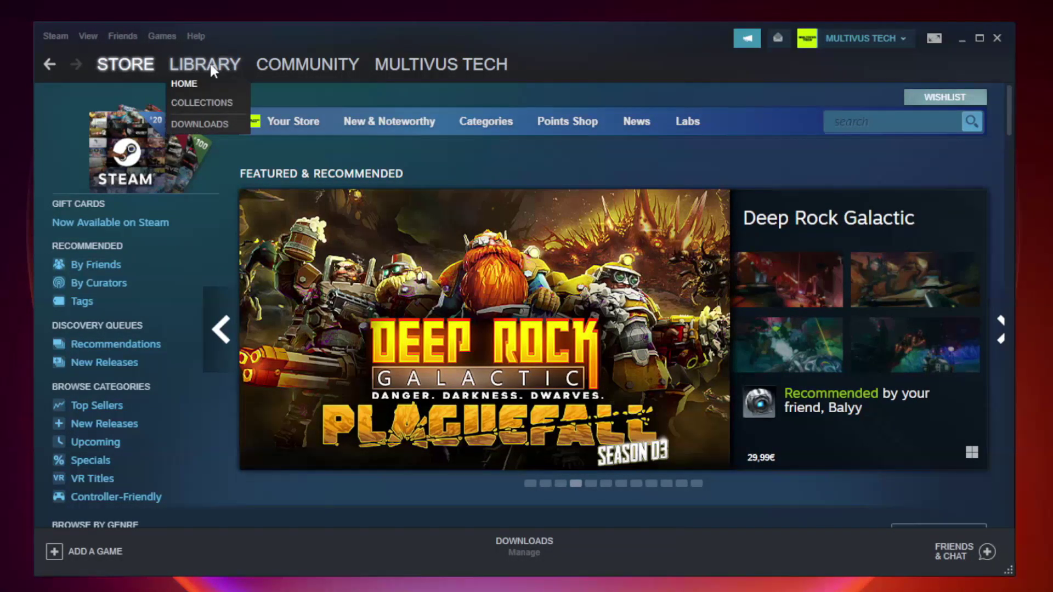
pyautogui.click(212, 70)
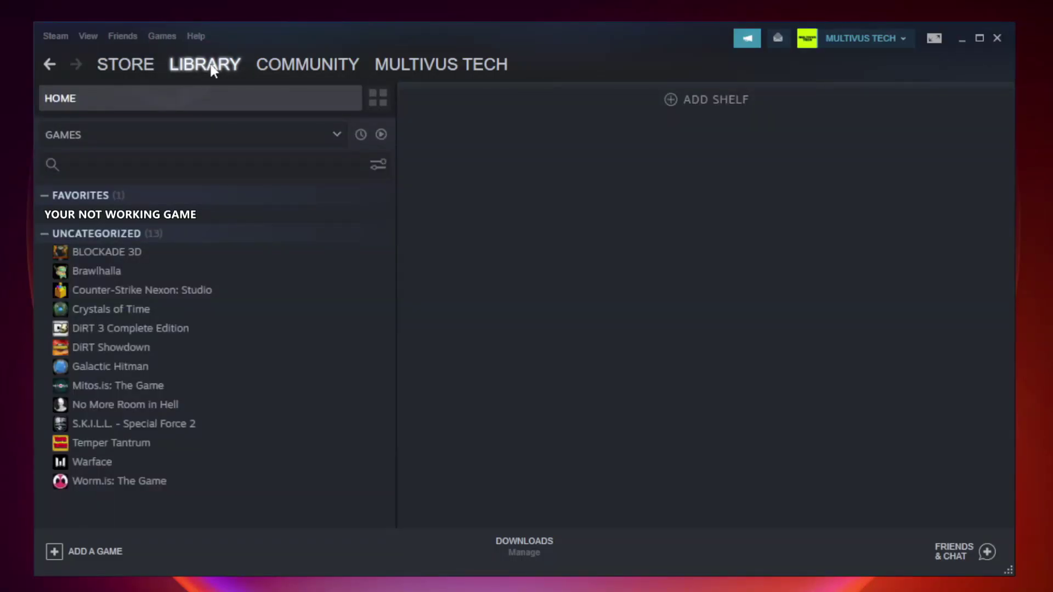
pyautogui.rightClick(228, 220)
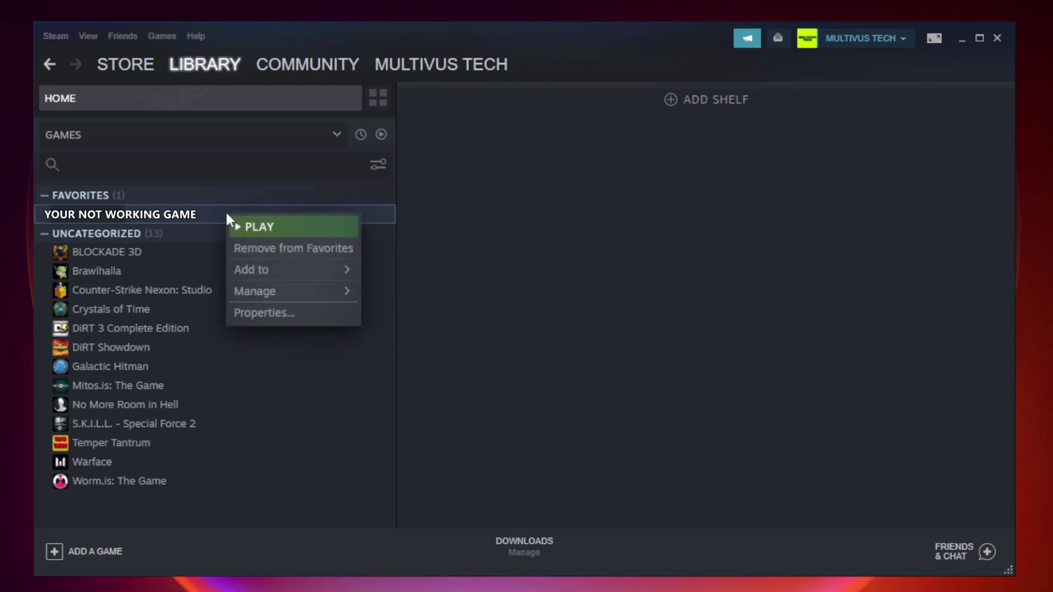
pyautogui.click(290, 313)
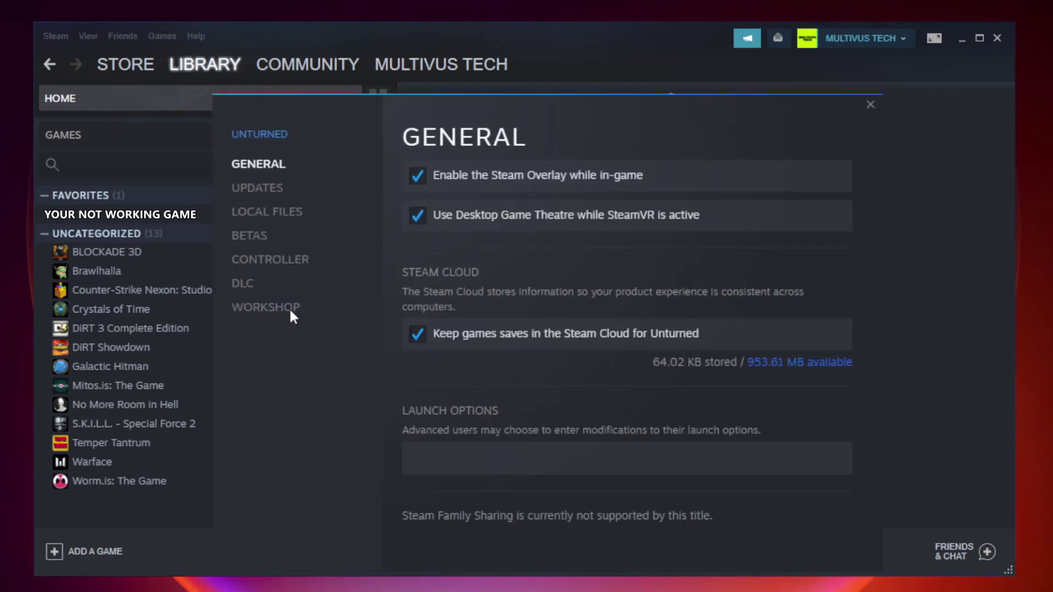
pyautogui.click(280, 222)
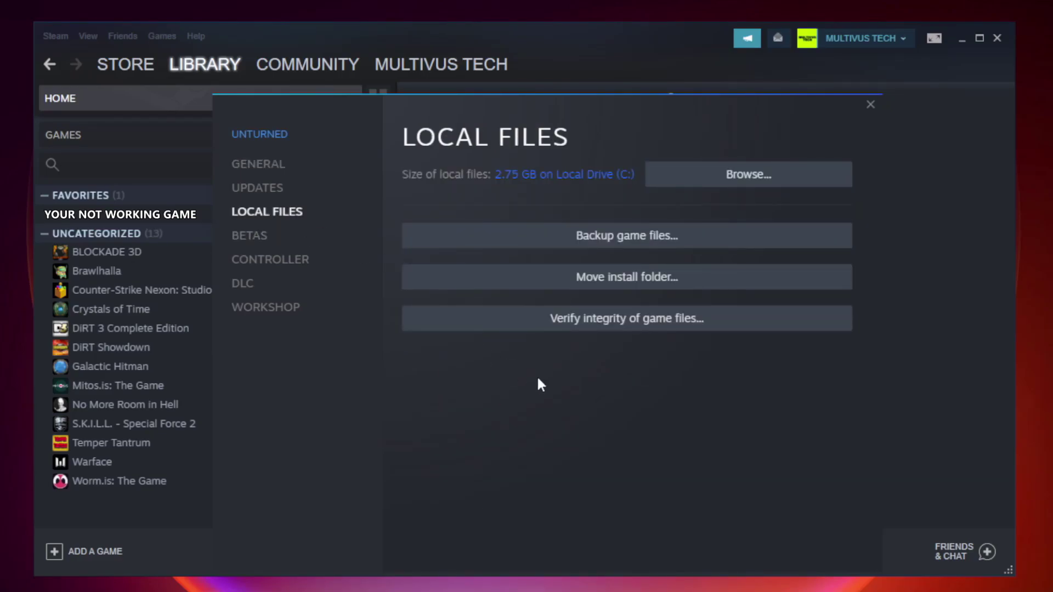
pyautogui.click(637, 323)
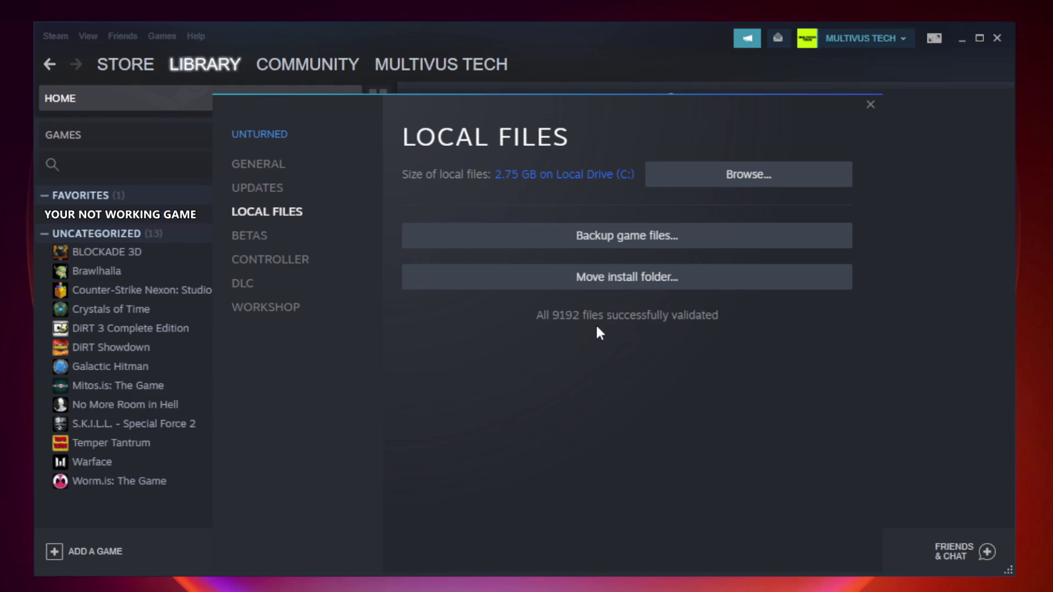
# Step: Browse to the game's install folder and open the properties of the YOUR NOT WORKING GAME shortcut
pyautogui.click(752, 176)
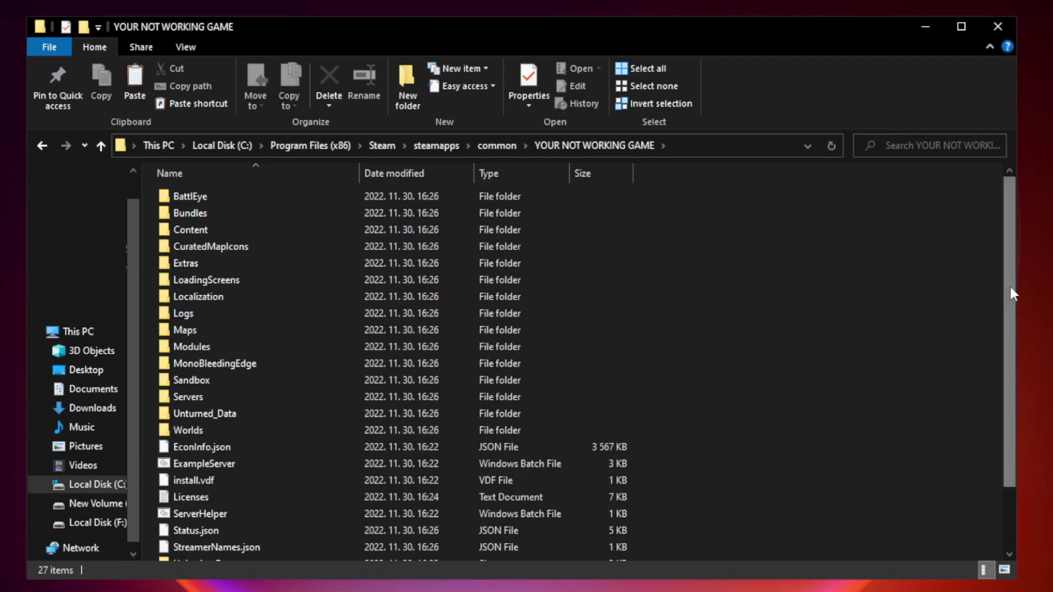
pyautogui.moveTo(1010, 292); pyautogui.dragTo(1011, 377)
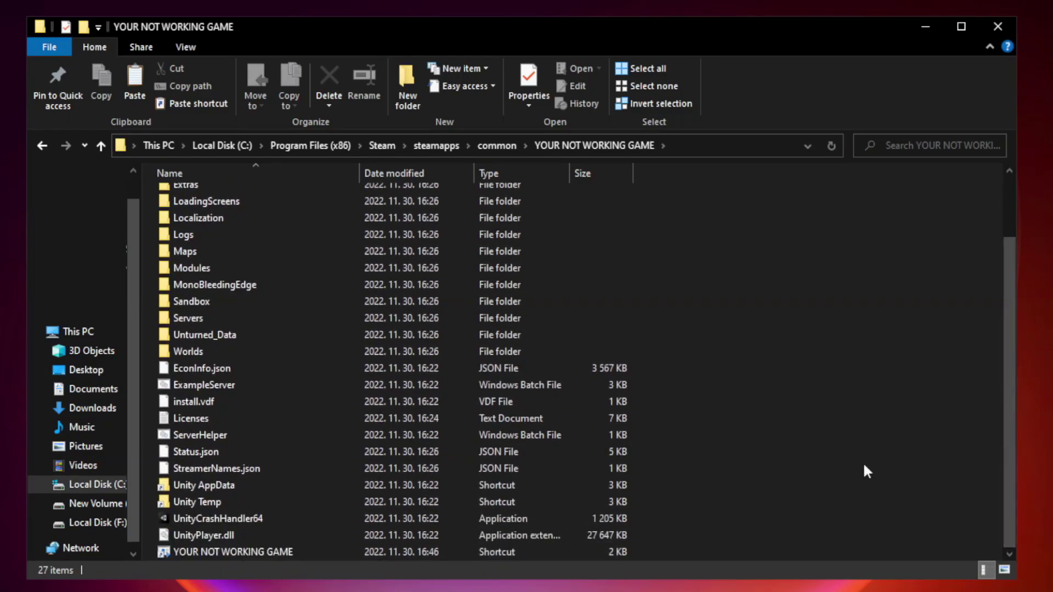
pyautogui.click(419, 552)
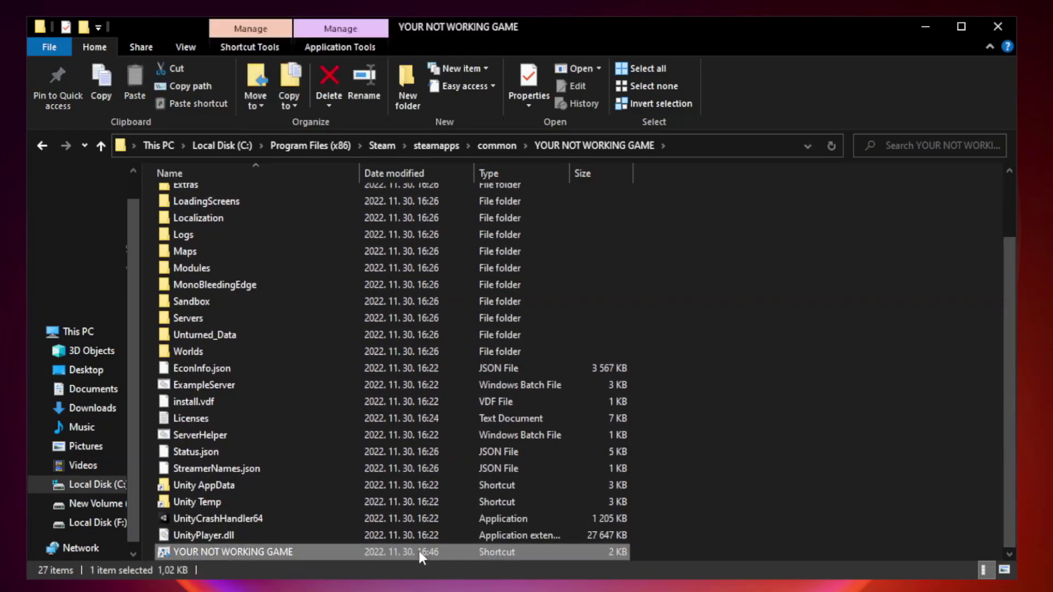
pyautogui.rightClick(356, 553)
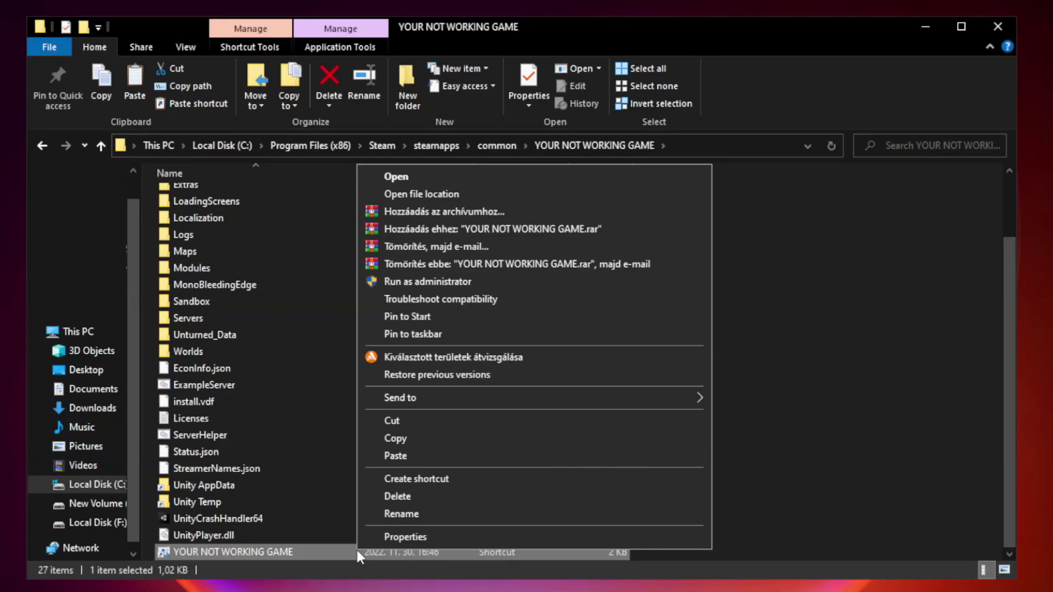
pyautogui.click(530, 536)
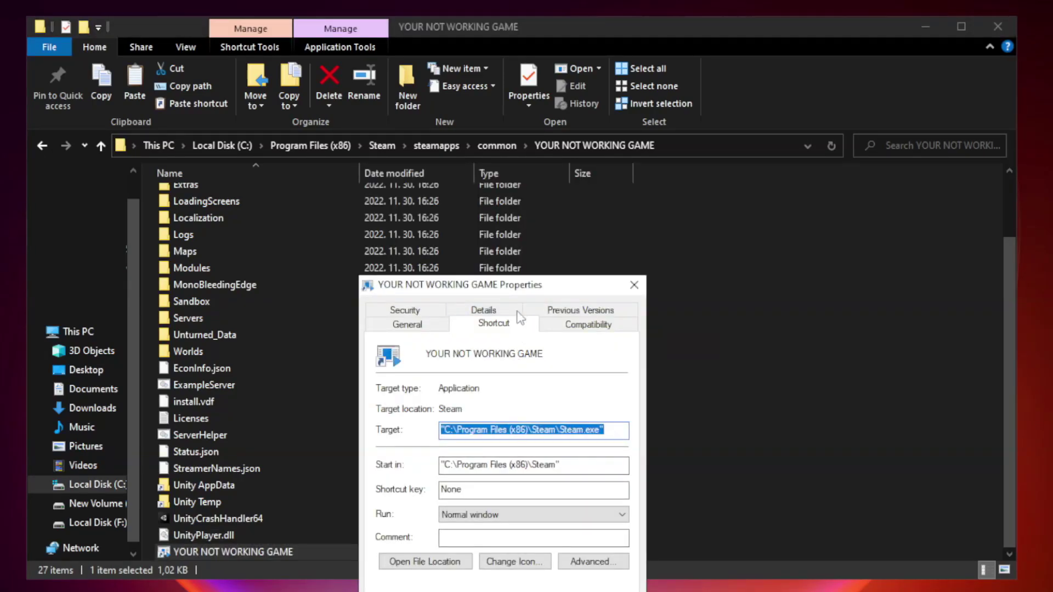
pyautogui.moveTo(523, 291); pyautogui.dragTo(523, 120)
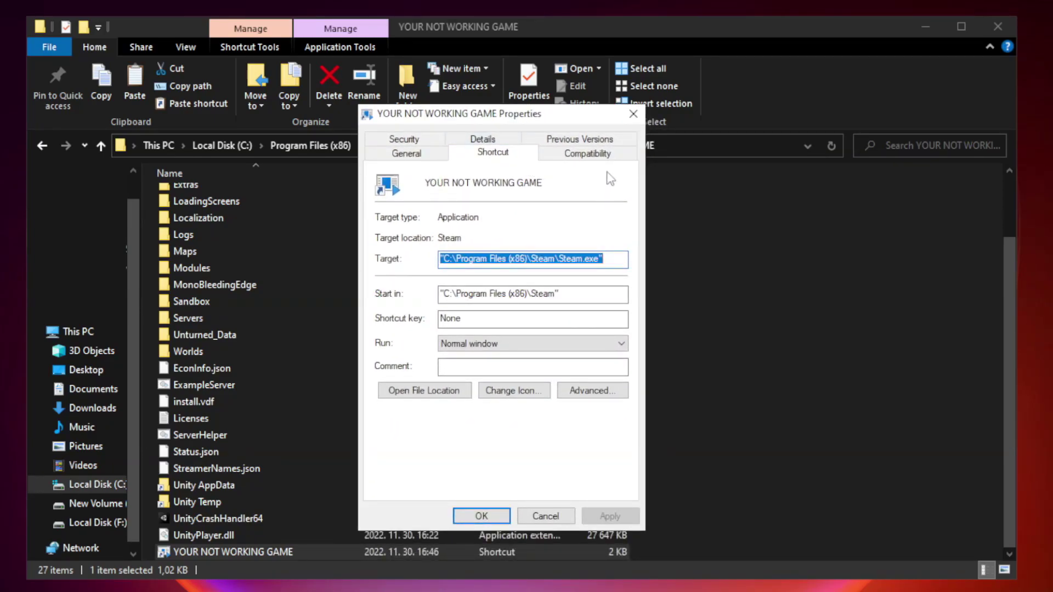
# Step: Apply Windows 8 compatibility mode, disabled fullscreen optimizations and running as administrator to the game shortcut, and close the game folder
pyautogui.click(583, 156)
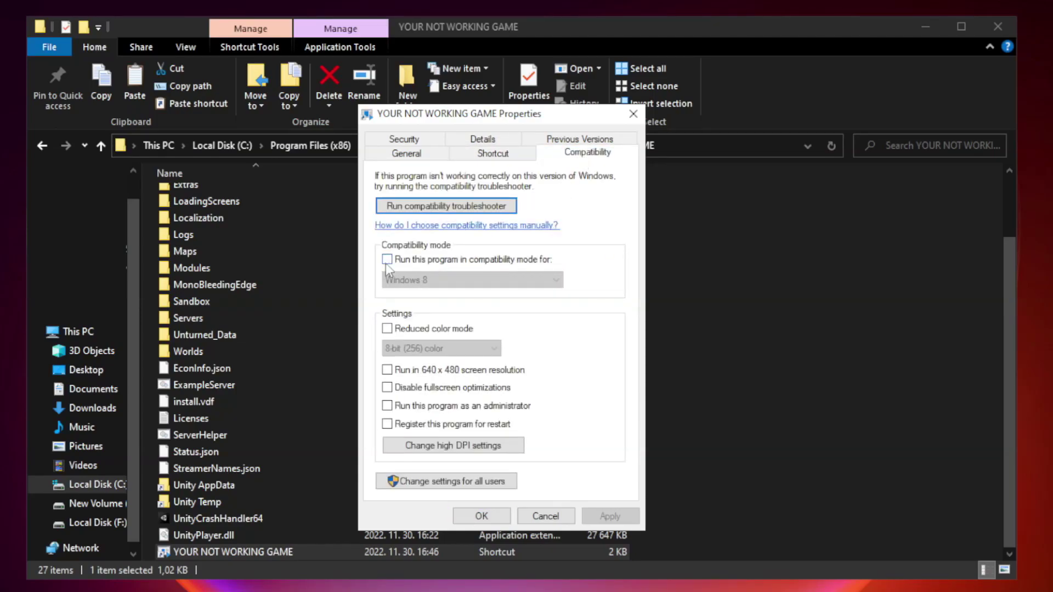
pyautogui.click(420, 265)
pyautogui.click(473, 281)
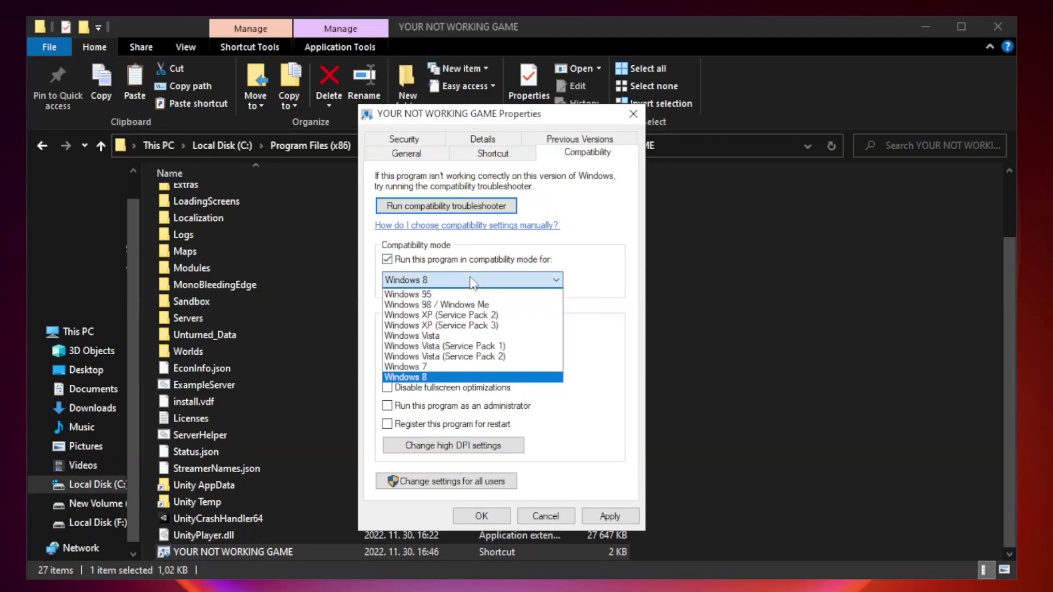
pyautogui.click(445, 377)
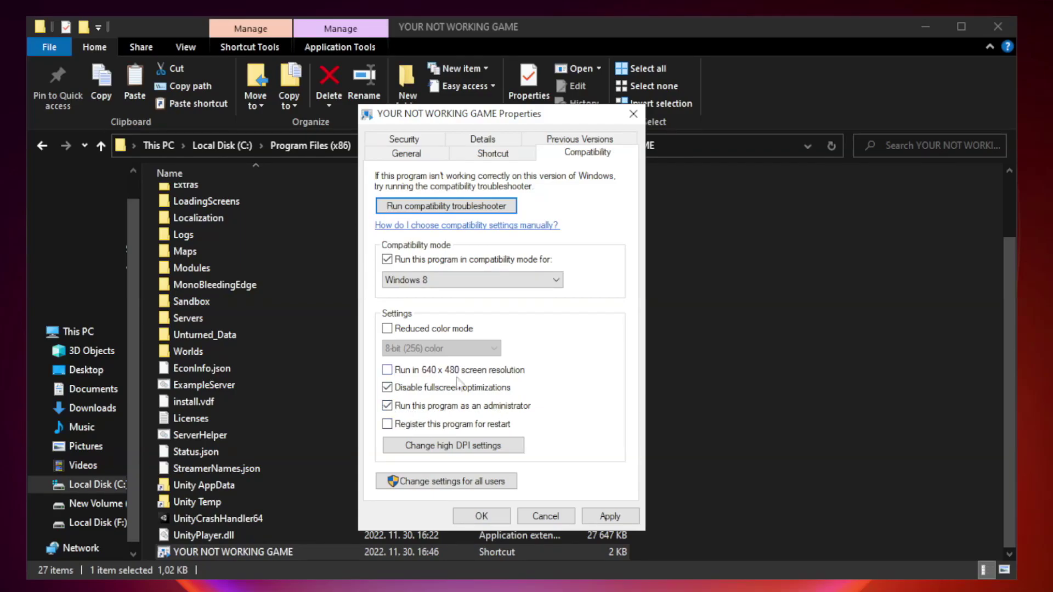
pyautogui.click(609, 520)
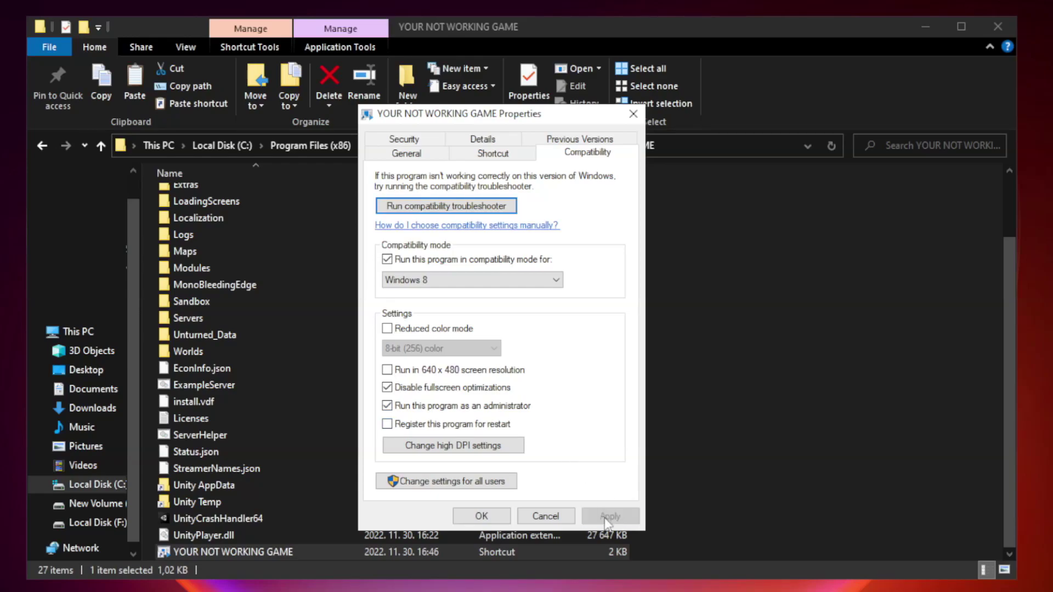
pyautogui.click(481, 517)
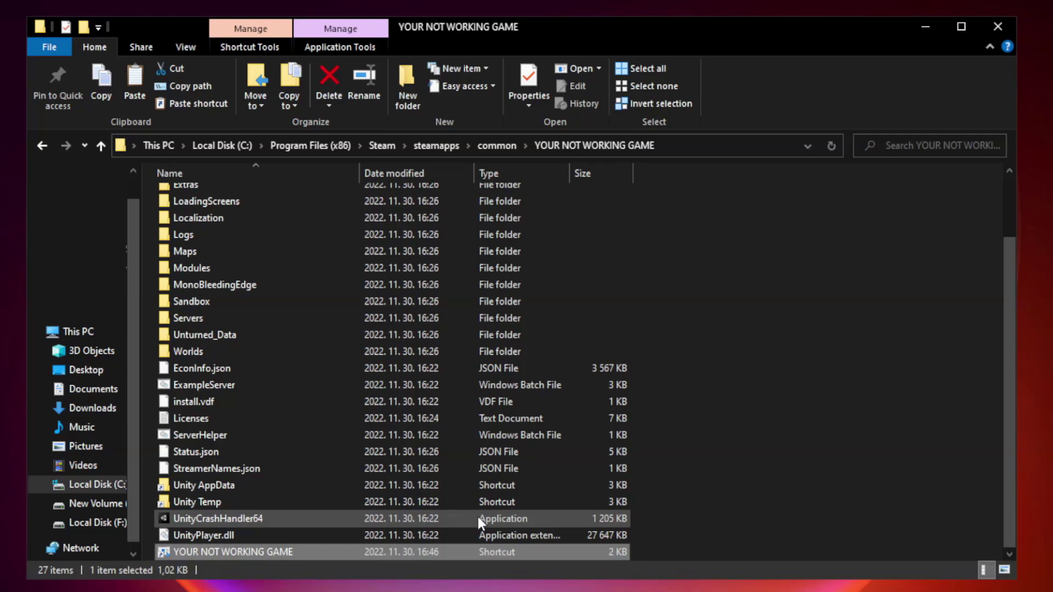
pyautogui.click(997, 29)
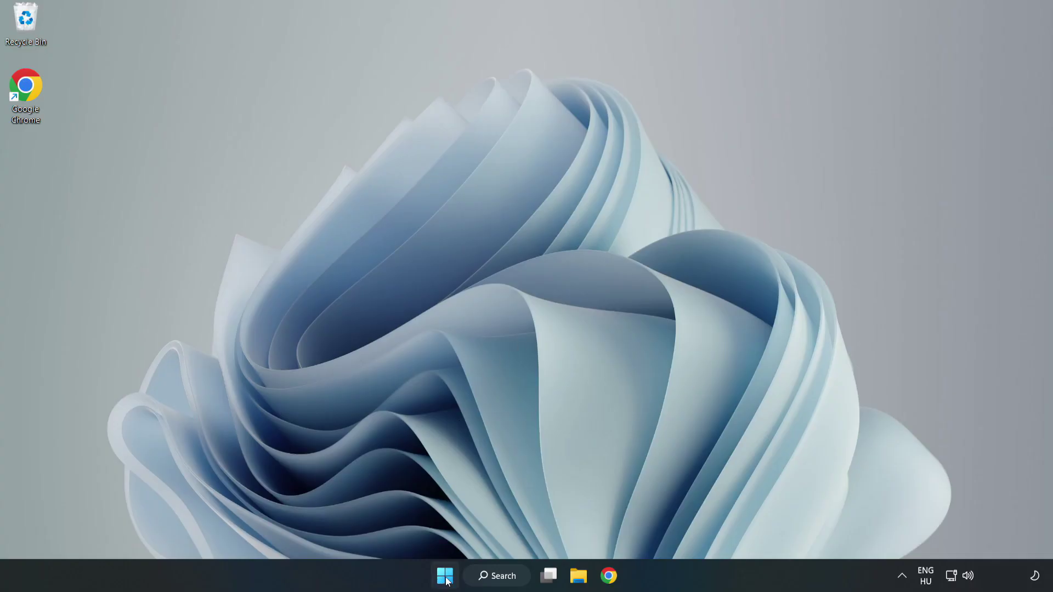
# Step: Disable Cortana, Microsoft Edge, Microsoft Teams and Phone Link as startup apps in Task Manager, and close it
pyautogui.rightClick(447, 580)
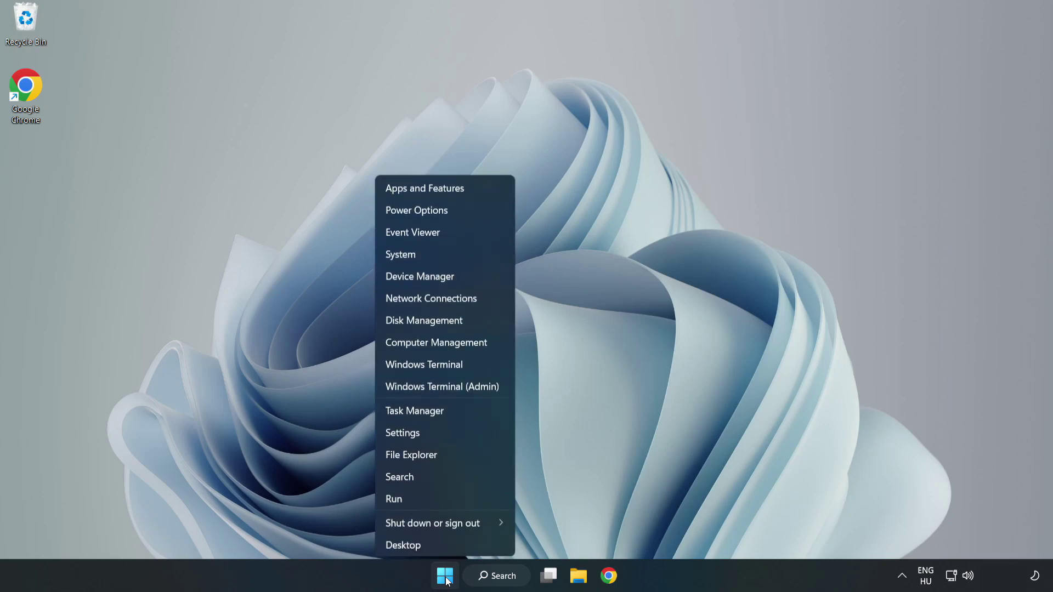
pyautogui.click(443, 409)
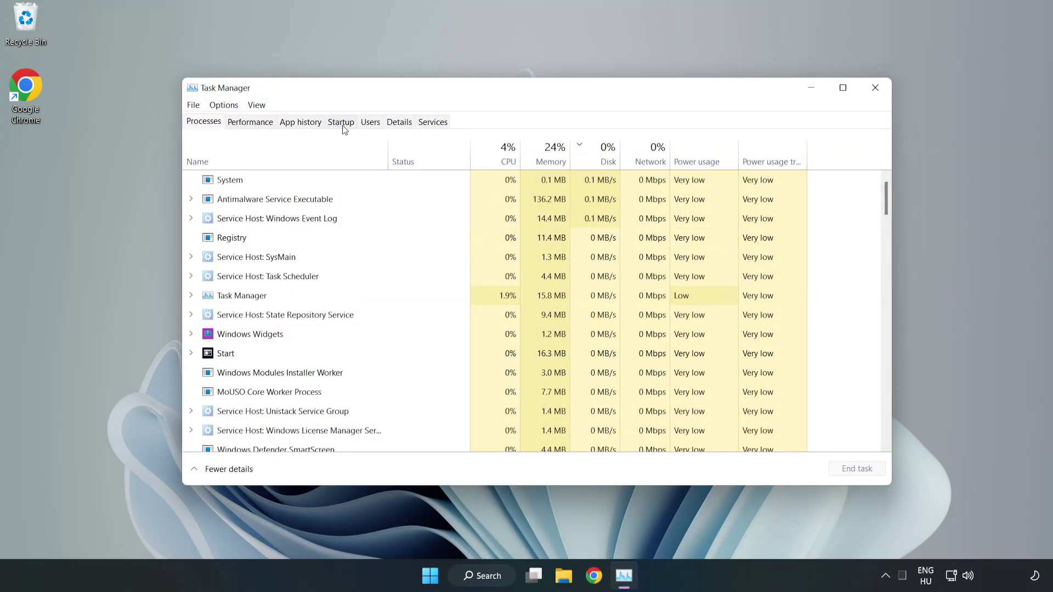
pyautogui.click(341, 123)
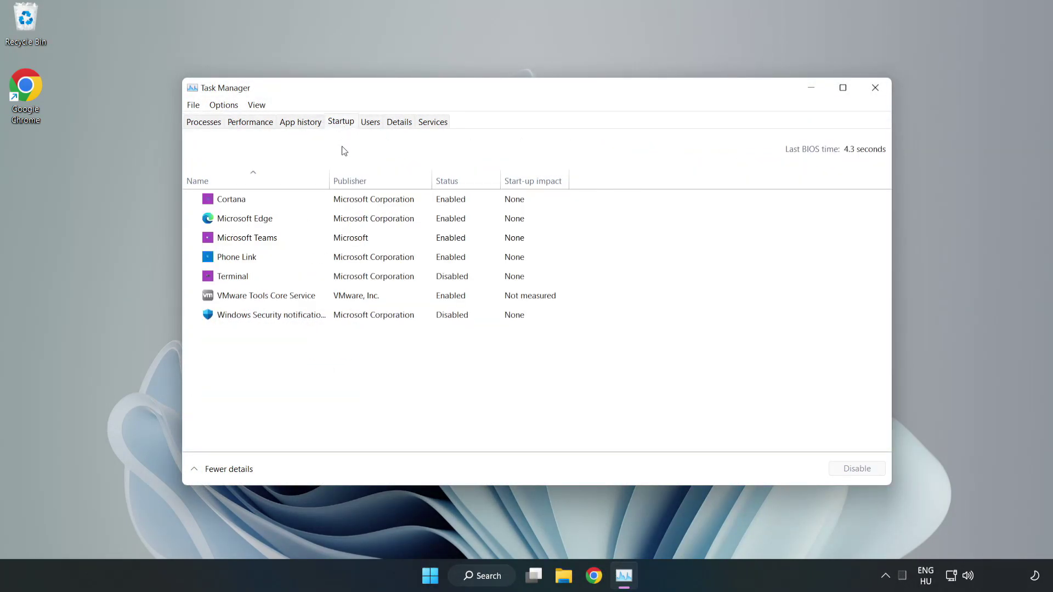
pyautogui.click(363, 204)
pyautogui.click(851, 470)
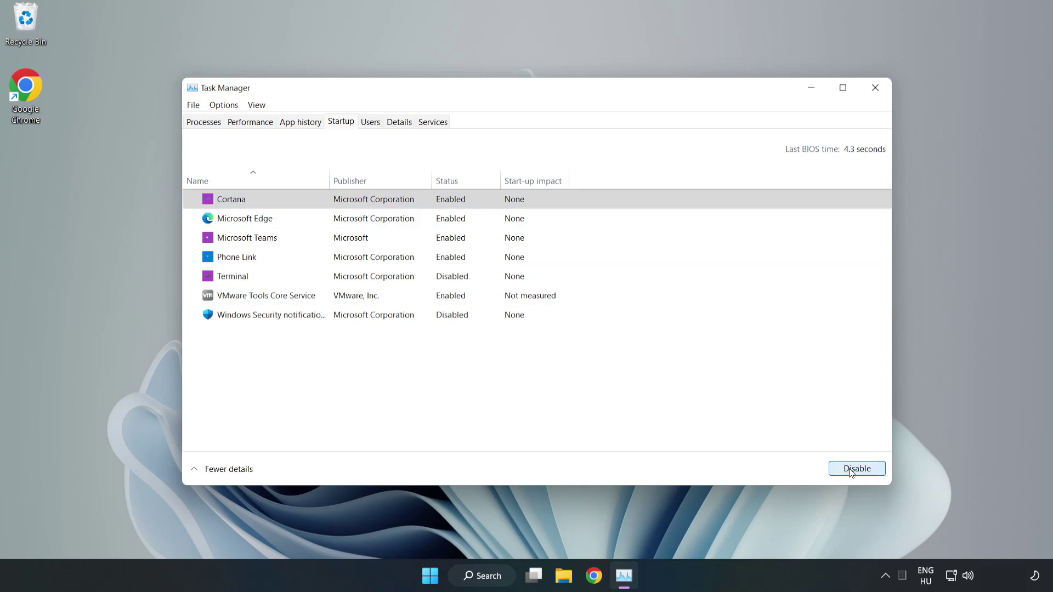
pyautogui.click(457, 218)
pyautogui.click(847, 468)
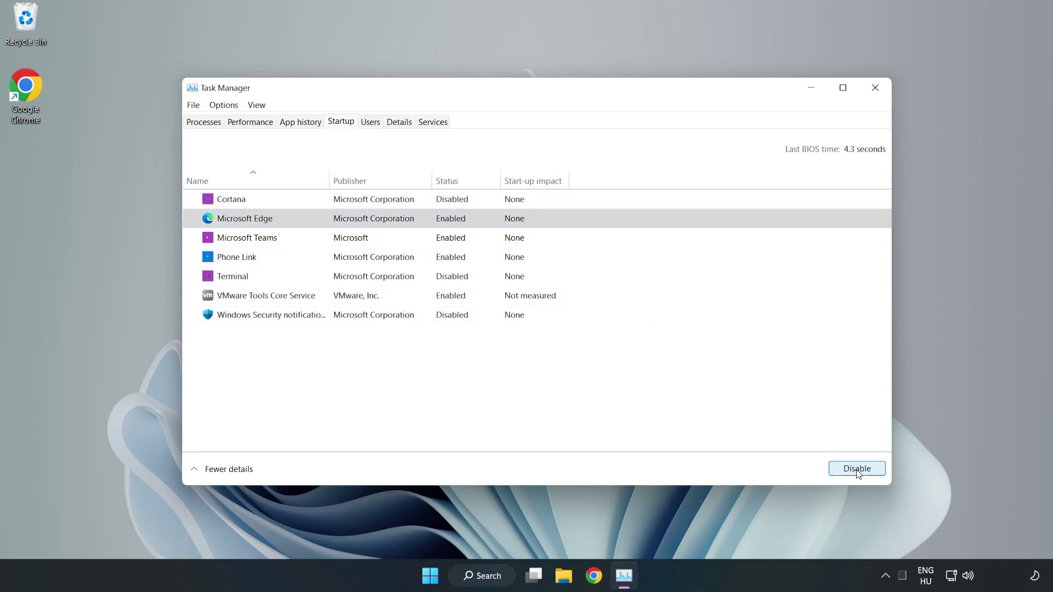
pyautogui.click(384, 239)
pyautogui.click(850, 469)
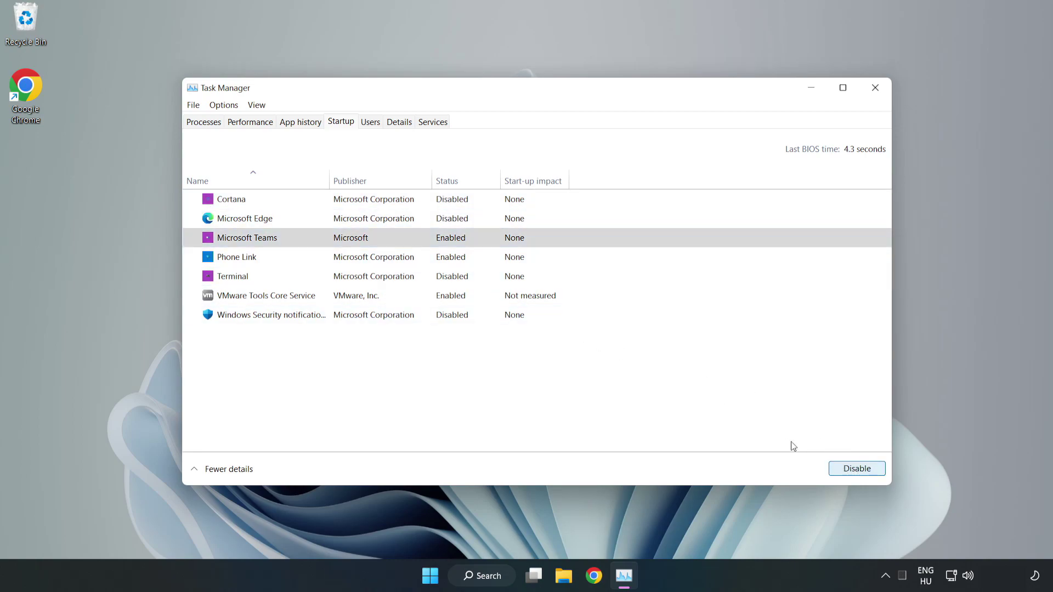
pyautogui.click(350, 258)
pyautogui.click(877, 474)
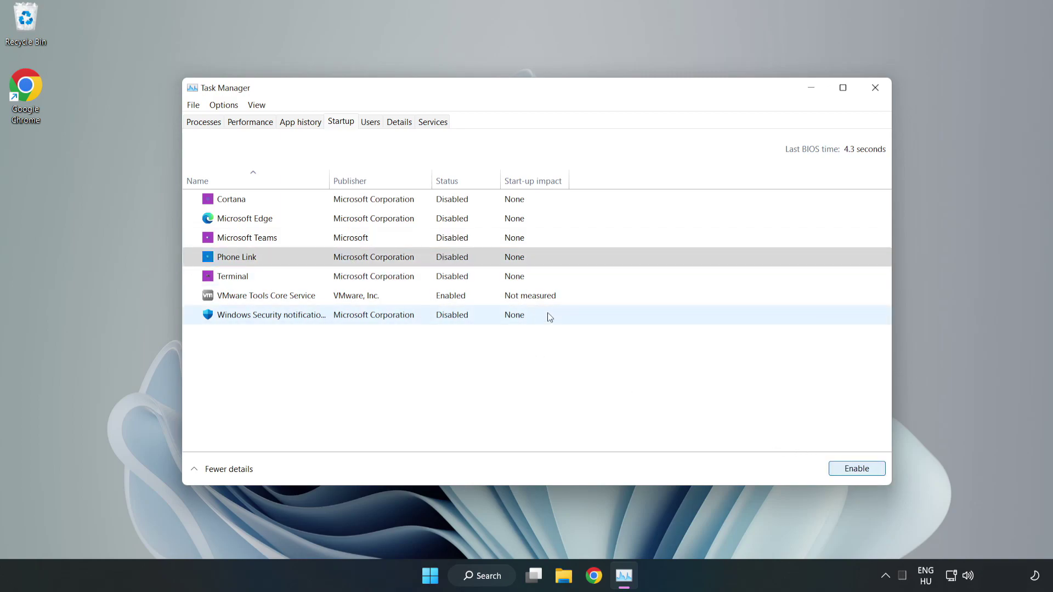
pyautogui.click(875, 88)
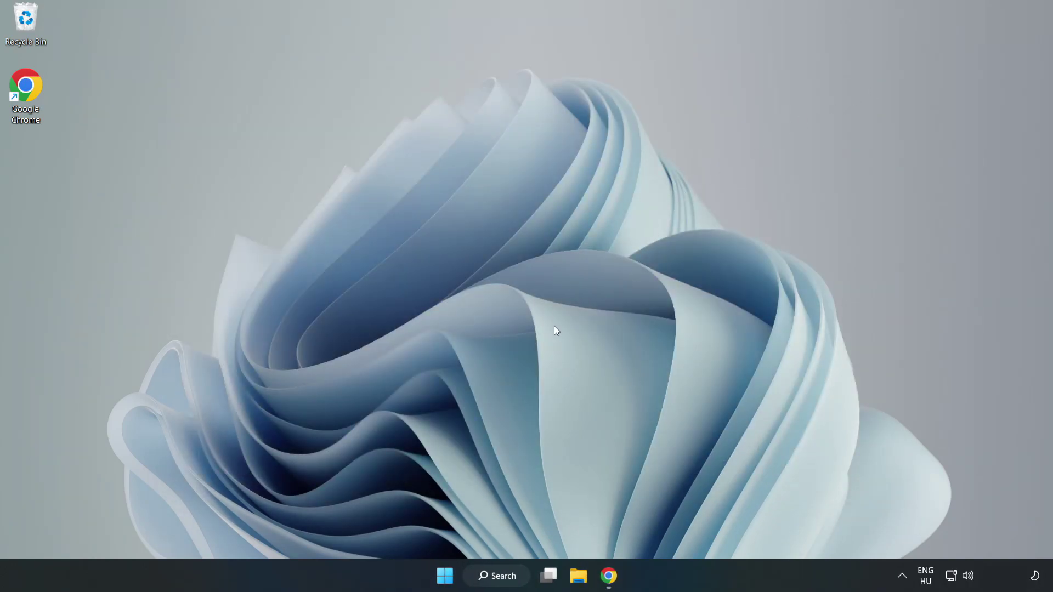
# Step: Switch to Chrome, download the DirectX End-User Runtime Web Installer in English, and launch dxwebsetup.exe
pyautogui.click(606, 580)
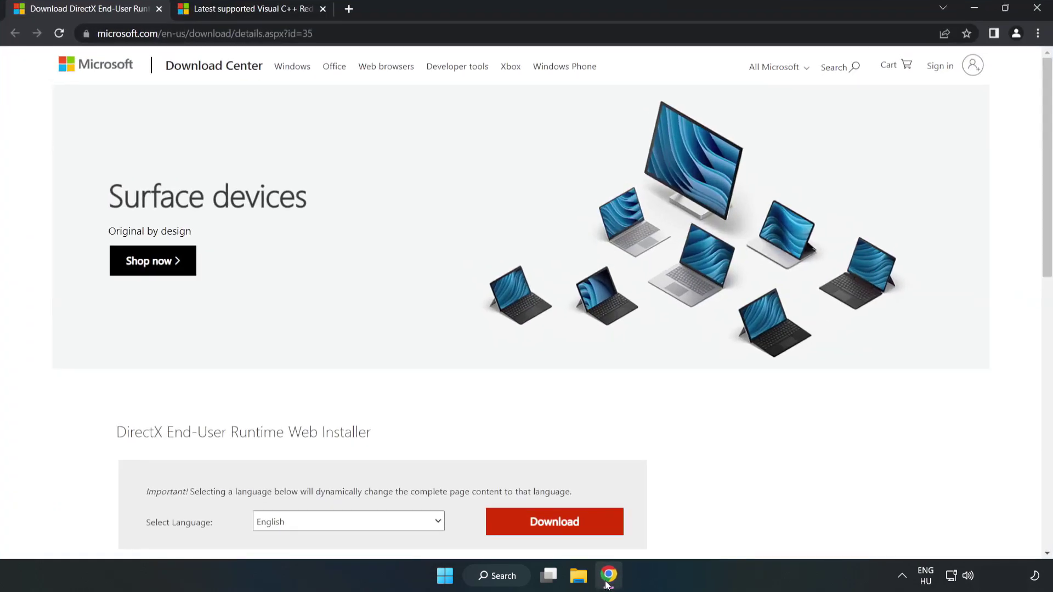
pyautogui.click(324, 34)
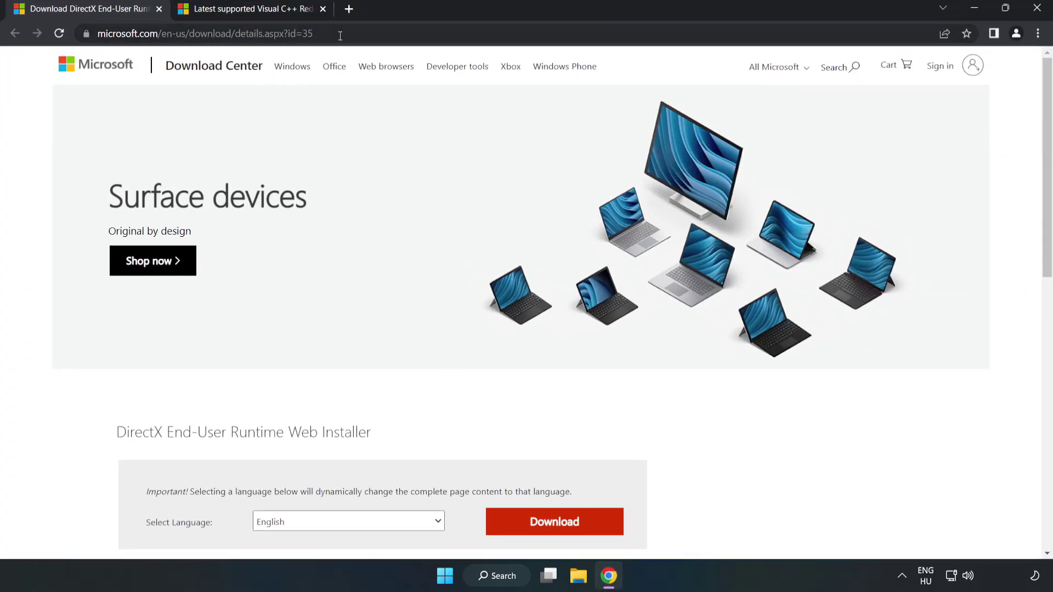
pyautogui.click(44, 125)
pyautogui.scroll(-3, 44, 126)
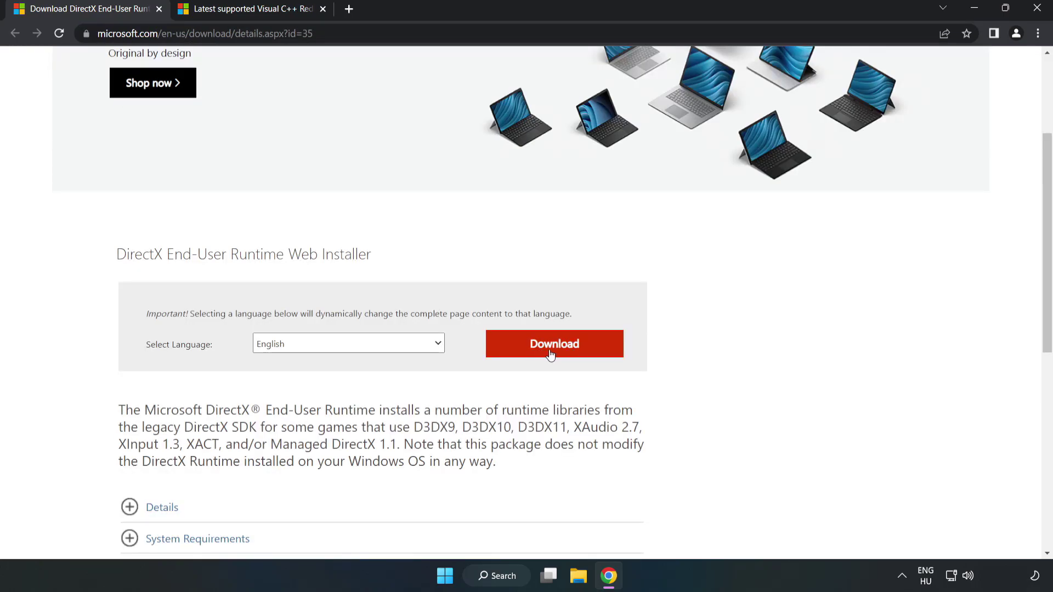
pyautogui.click(559, 353)
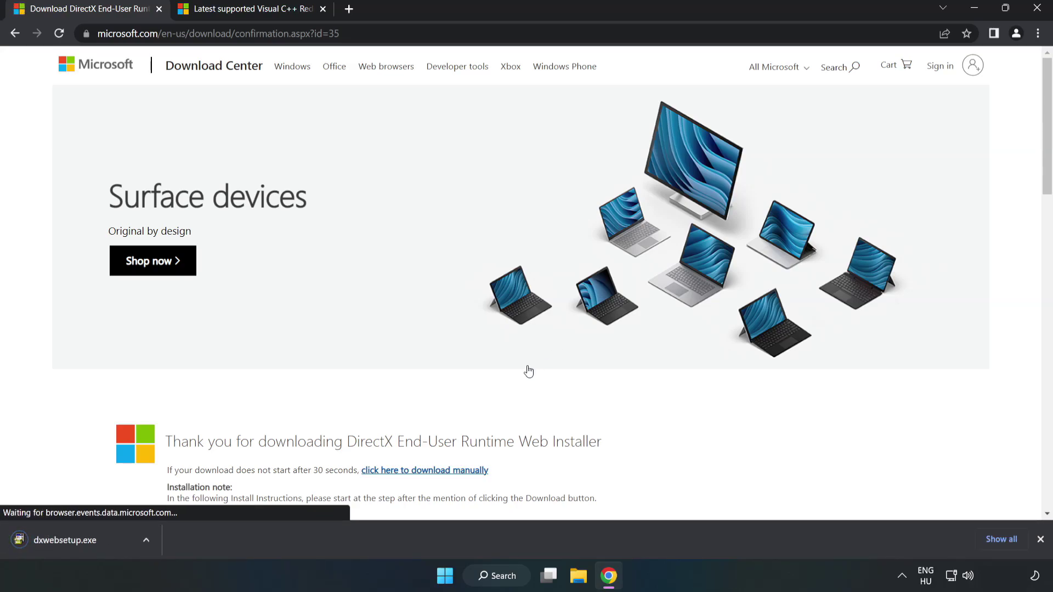
pyautogui.click(77, 541)
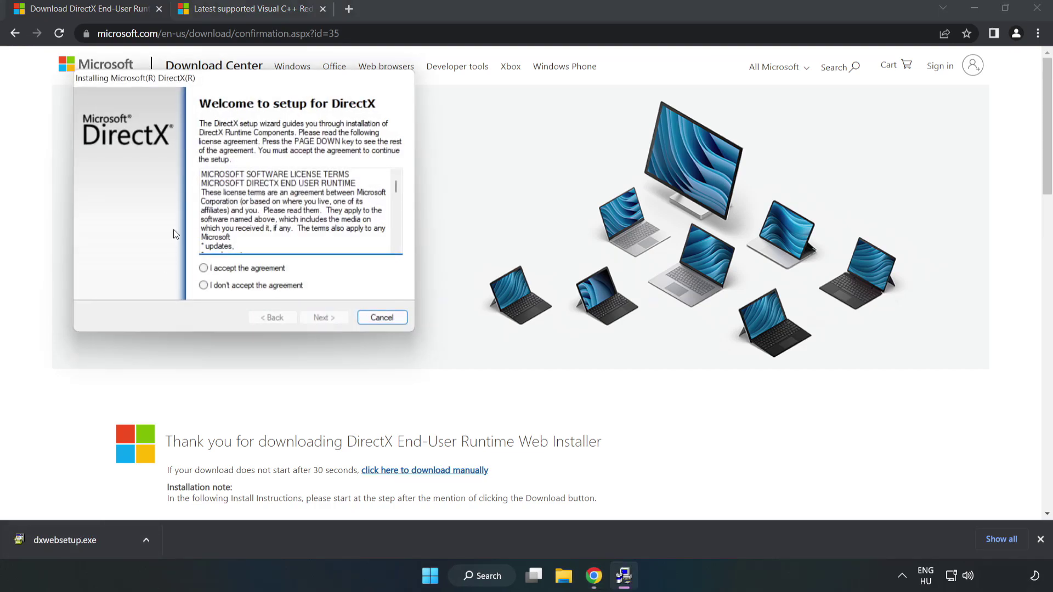
# Step: Accept the DirectX license agreement and go through the setup wizard to the finish
pyautogui.moveTo(235, 93); pyautogui.dragTo(519, 181)
pyautogui.moveTo(669, 278); pyautogui.dragTo(668, 329)
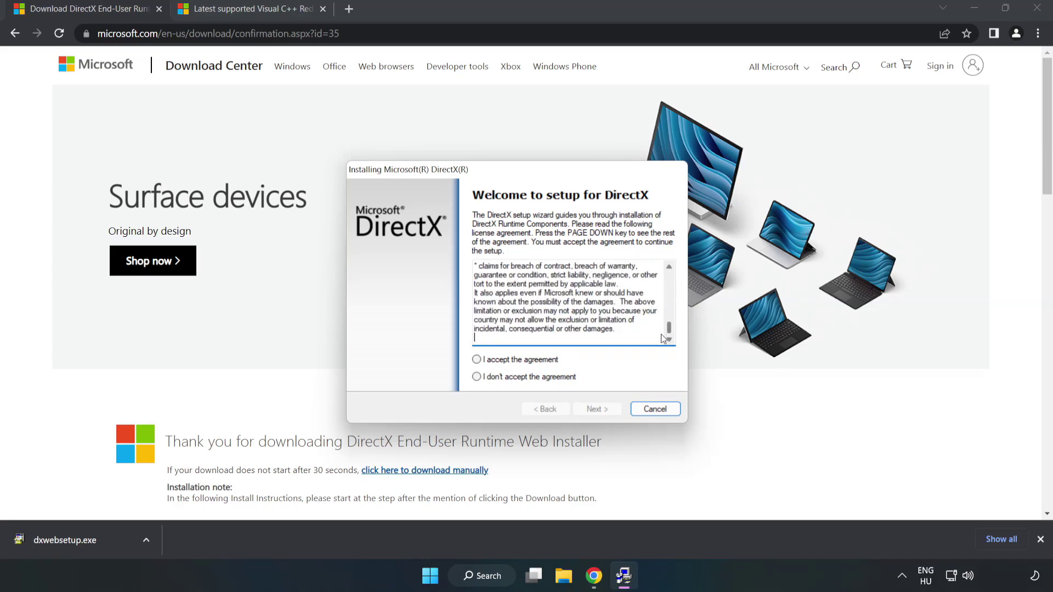
pyautogui.click(477, 359)
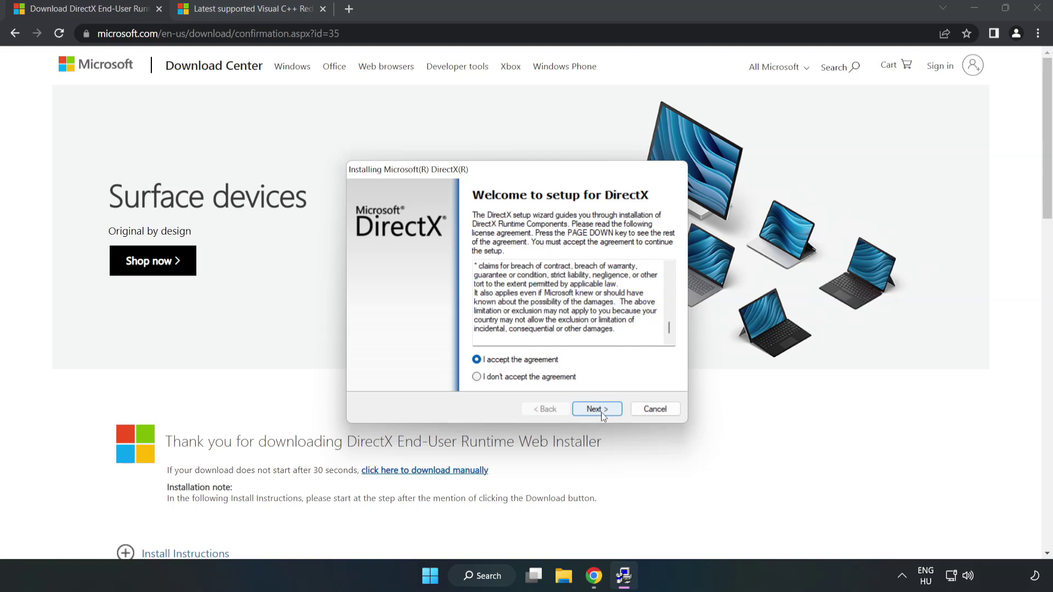
pyautogui.click(601, 412)
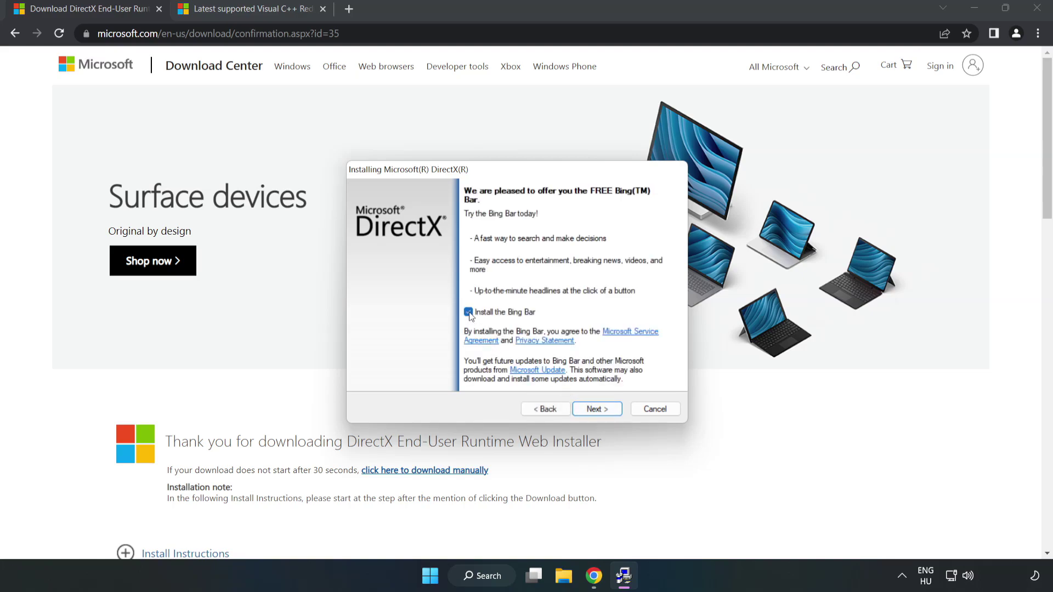
pyautogui.click(604, 410)
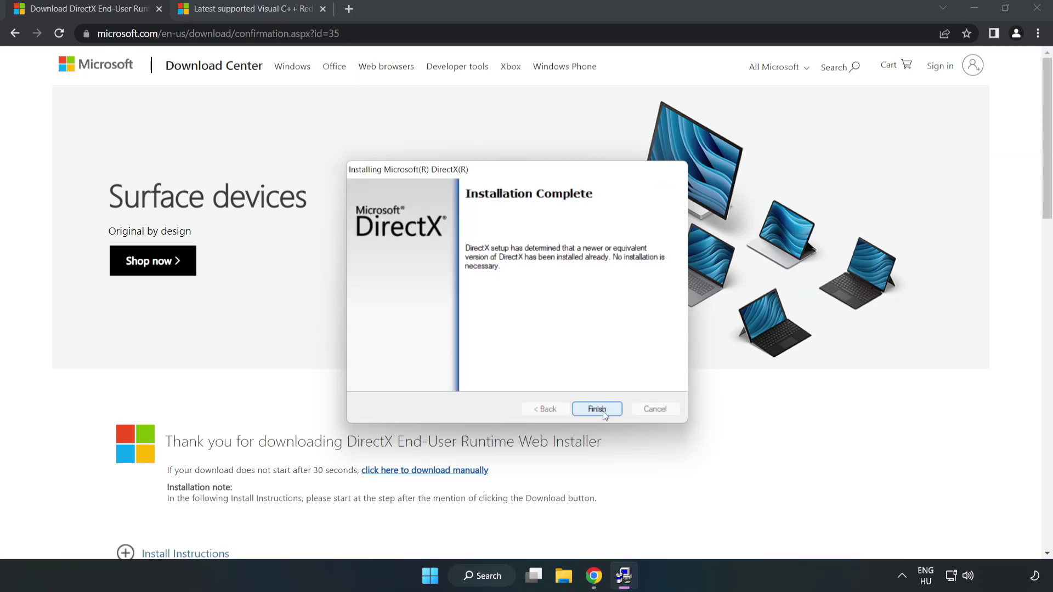
pyautogui.click(597, 409)
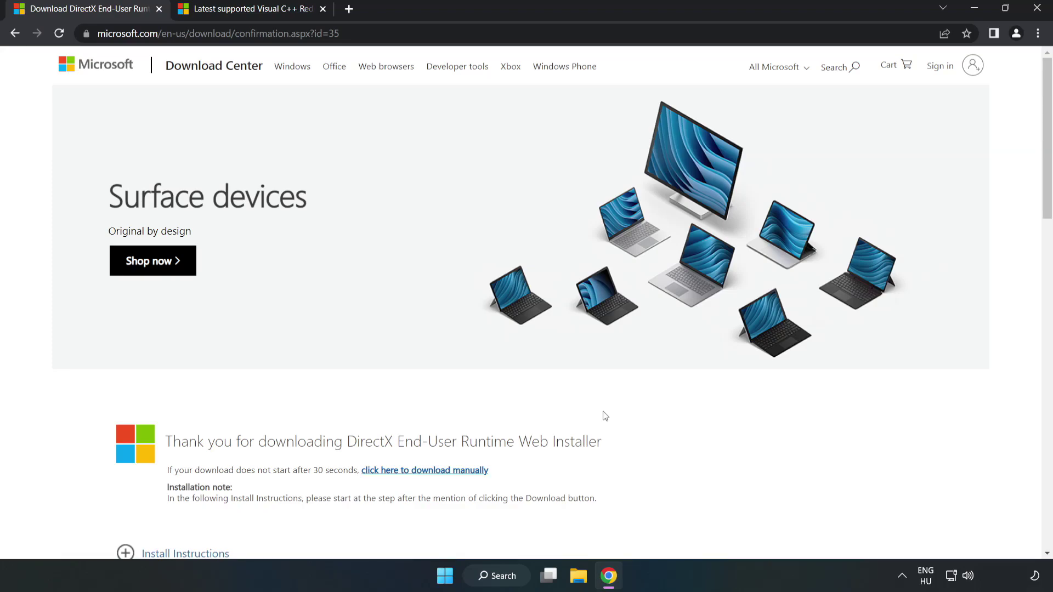
# Step: Close the DirectX download page and download the ARM64, X86 and X64 Visual C++ 2015–2022 Redistributables from the Microsoft Learn page
pyautogui.click(158, 10)
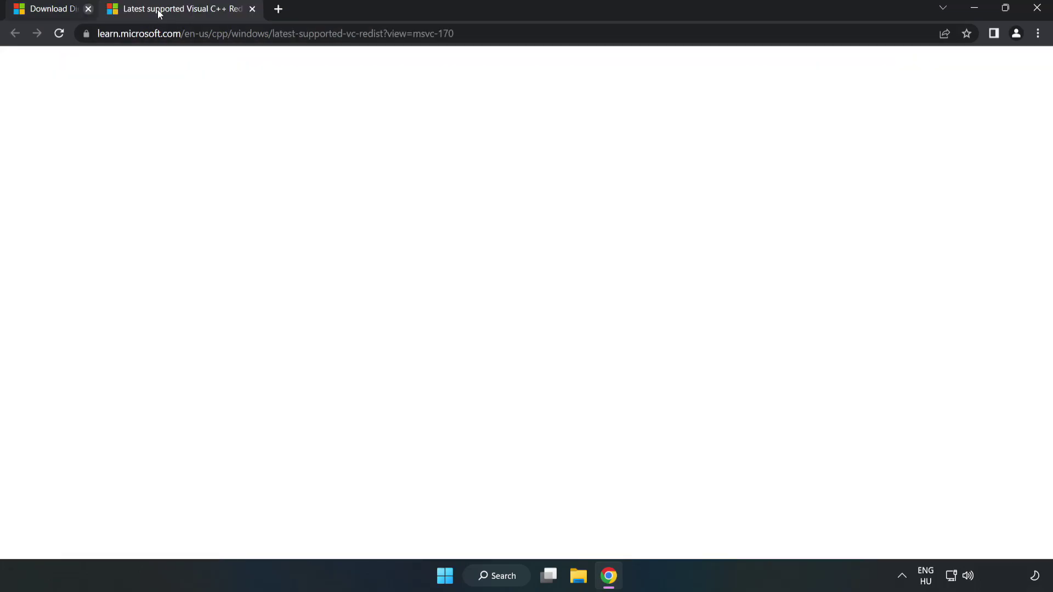
pyautogui.moveTo(455, 34); pyautogui.dragTo(329, 33)
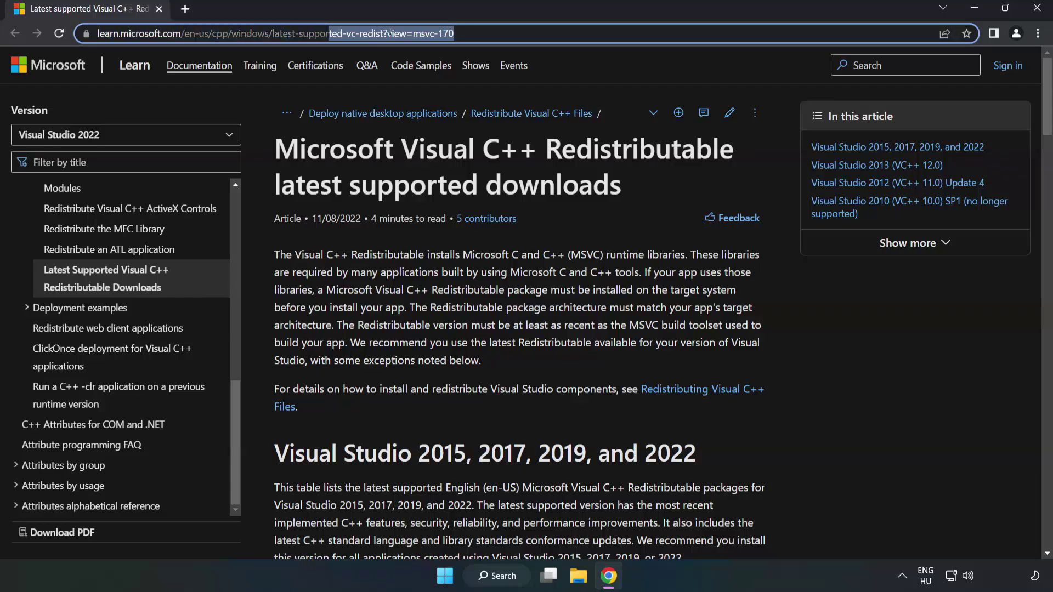
pyautogui.click(418, 196)
pyautogui.scroll(-6, 419, 196)
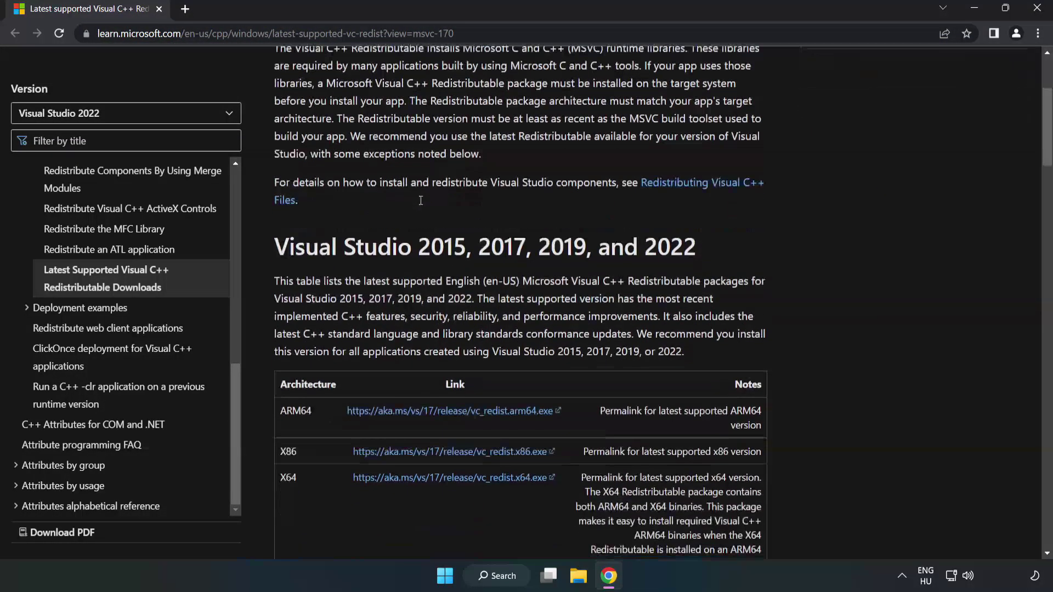
pyautogui.scroll(-1, 424, 207)
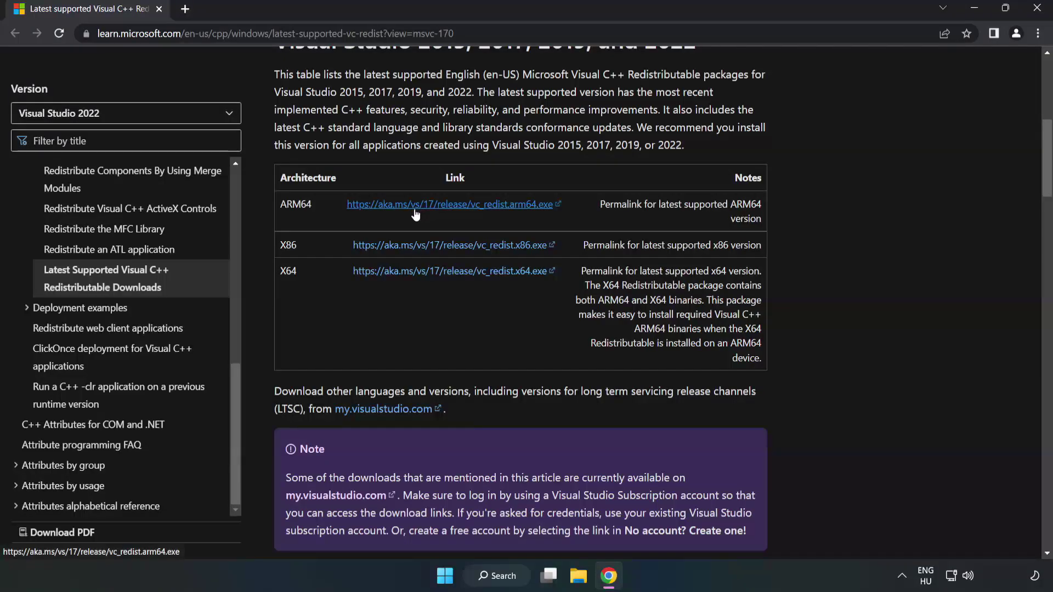
pyautogui.scroll(1, 384, 206)
pyautogui.moveTo(274, 112); pyautogui.dragTo(695, 114)
pyautogui.click(676, 125)
pyautogui.click(422, 273)
pyautogui.click(426, 317)
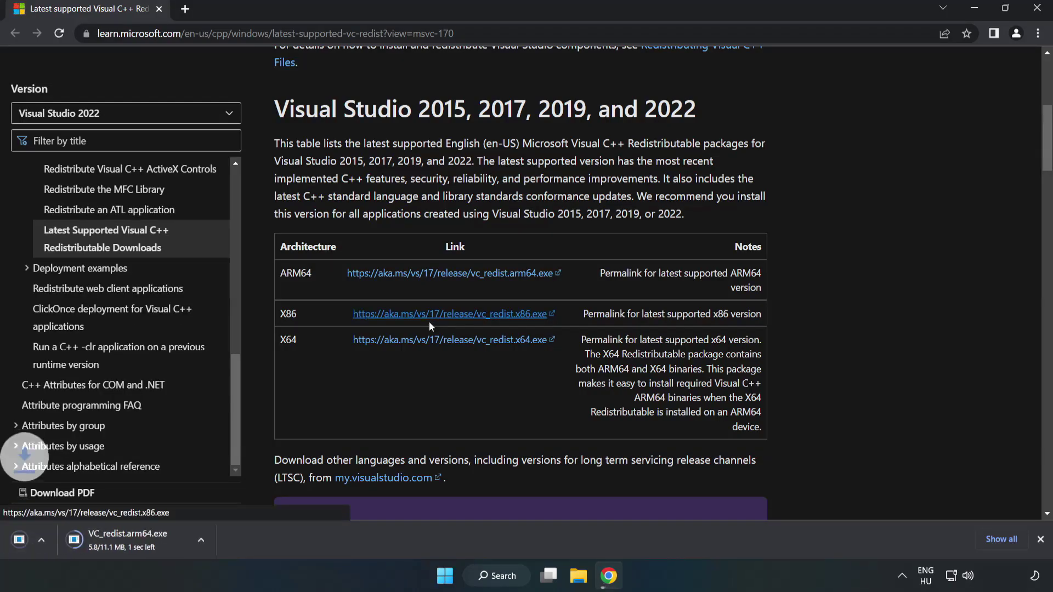
pyautogui.click(443, 341)
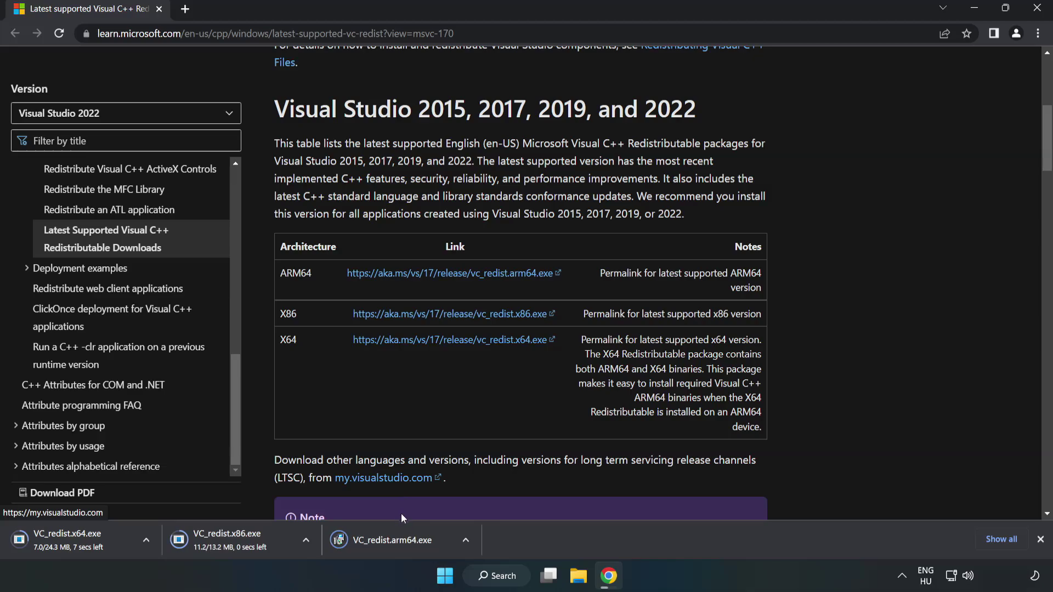
# Step: Try to install the ARM64 Visual C++ Redistributable from VC_redist.arm64.exe, agreeing to the license terms, and close the installer
pyautogui.click(401, 540)
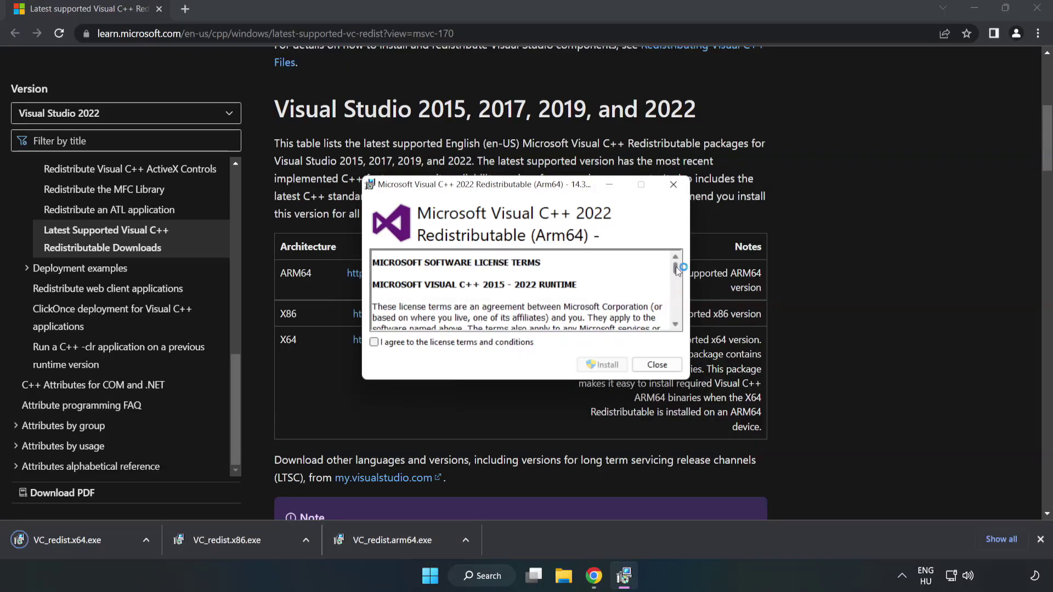
pyautogui.moveTo(674, 268); pyautogui.dragTo(676, 318)
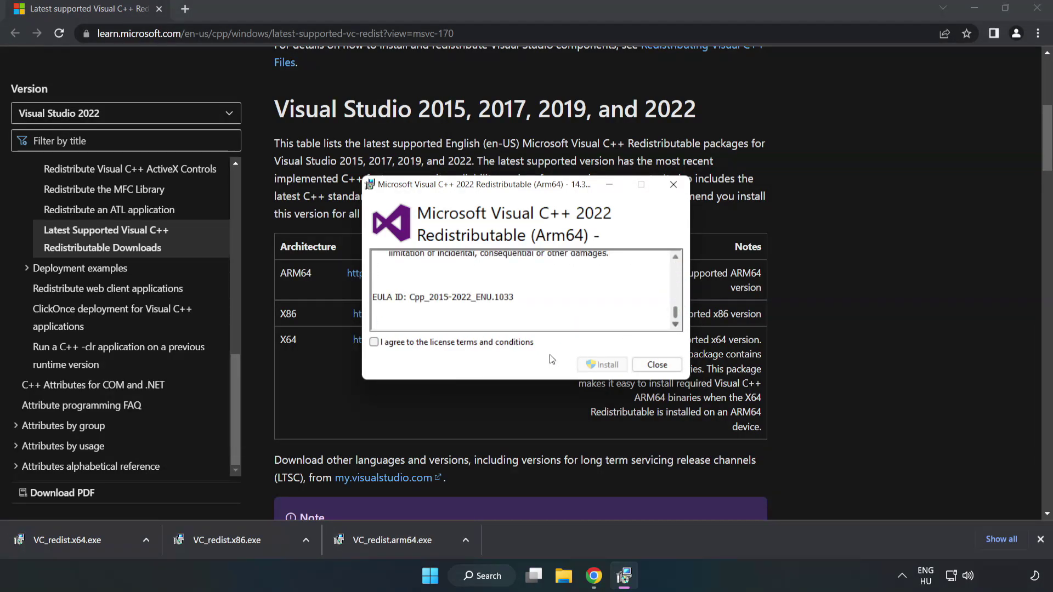
pyautogui.click(374, 343)
pyautogui.click(603, 365)
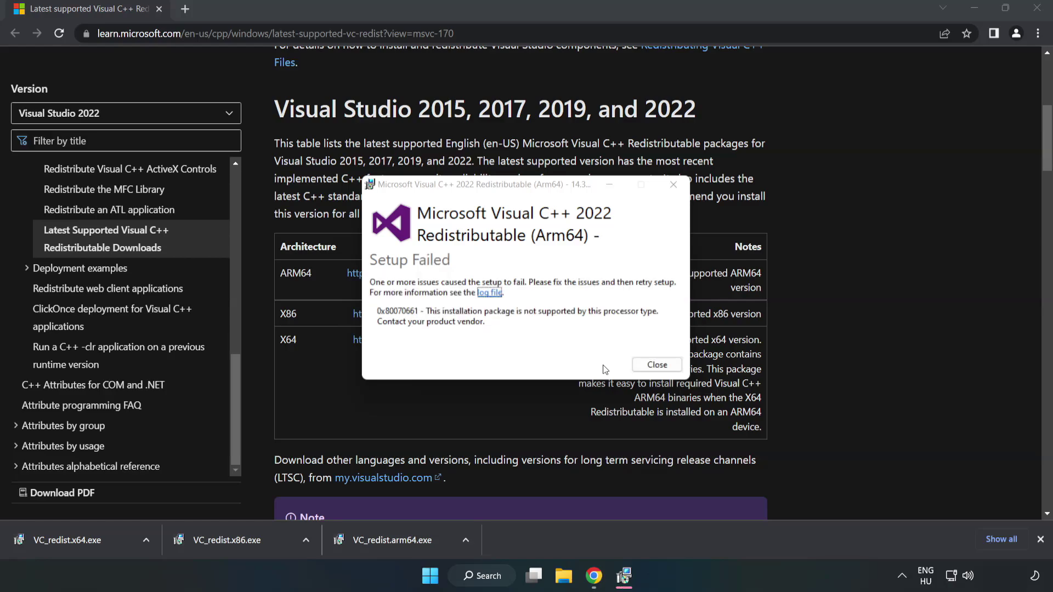
pyautogui.click(656, 365)
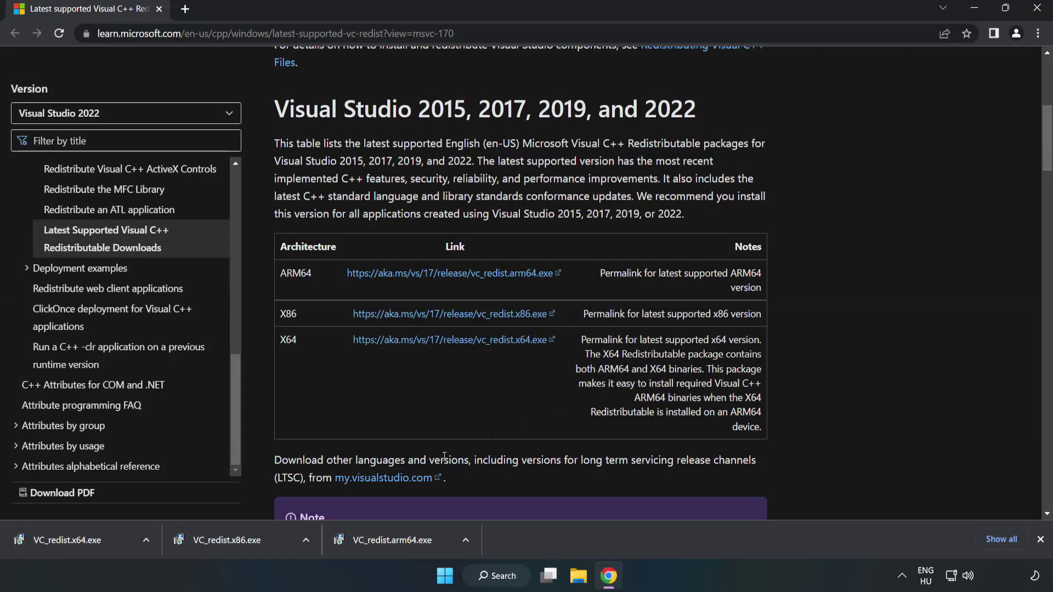
# Step: Install the x86 Visual C++ Redistributable from VC_redist.x86.exe, agreeing to the license terms, and close the installer
pyautogui.click(232, 538)
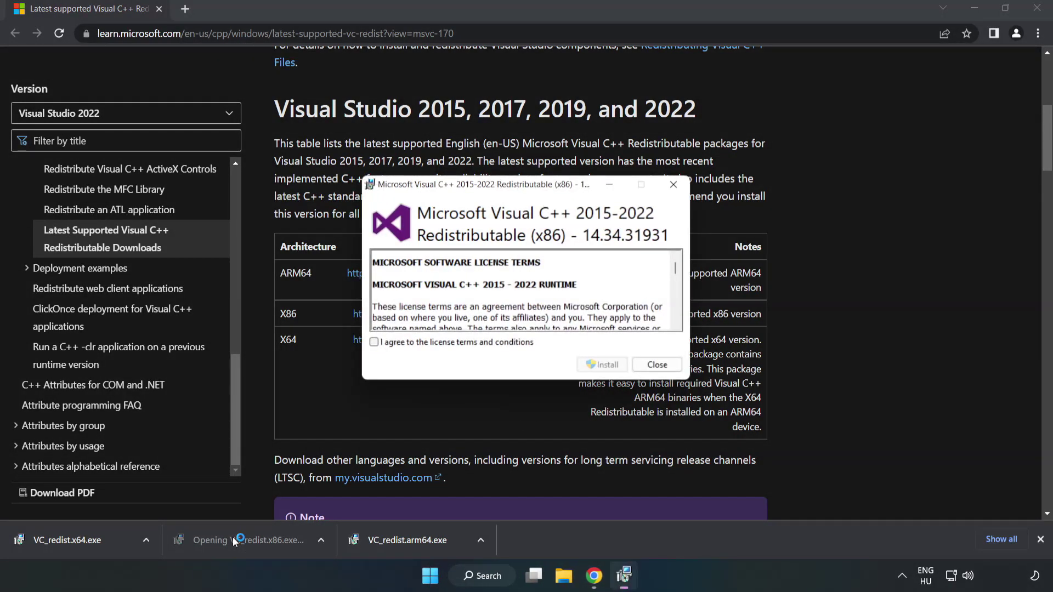
pyautogui.moveTo(674, 269); pyautogui.dragTo(675, 318)
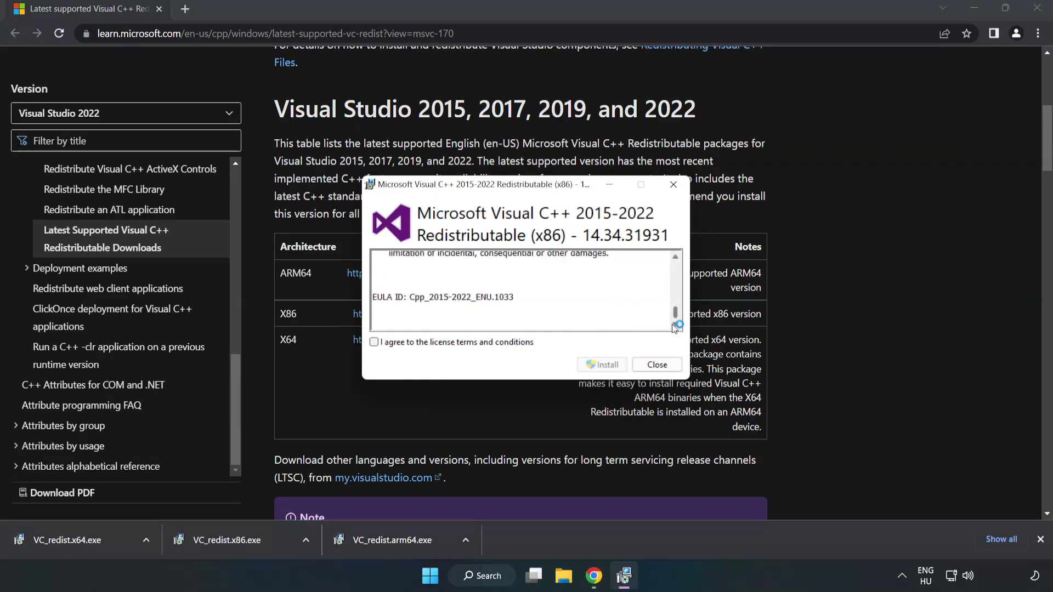
pyautogui.click(374, 343)
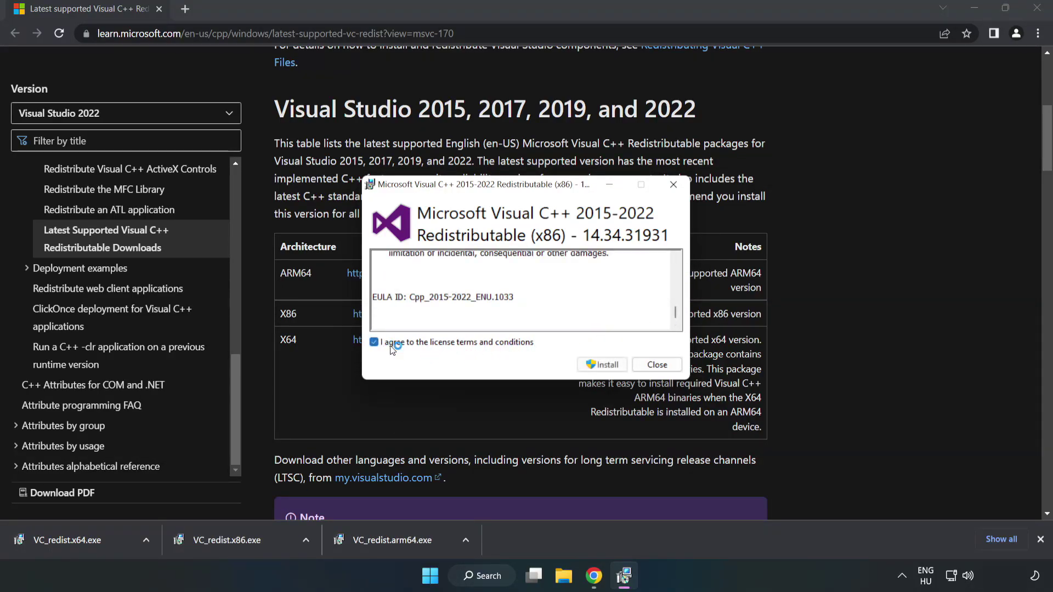
pyautogui.click(597, 365)
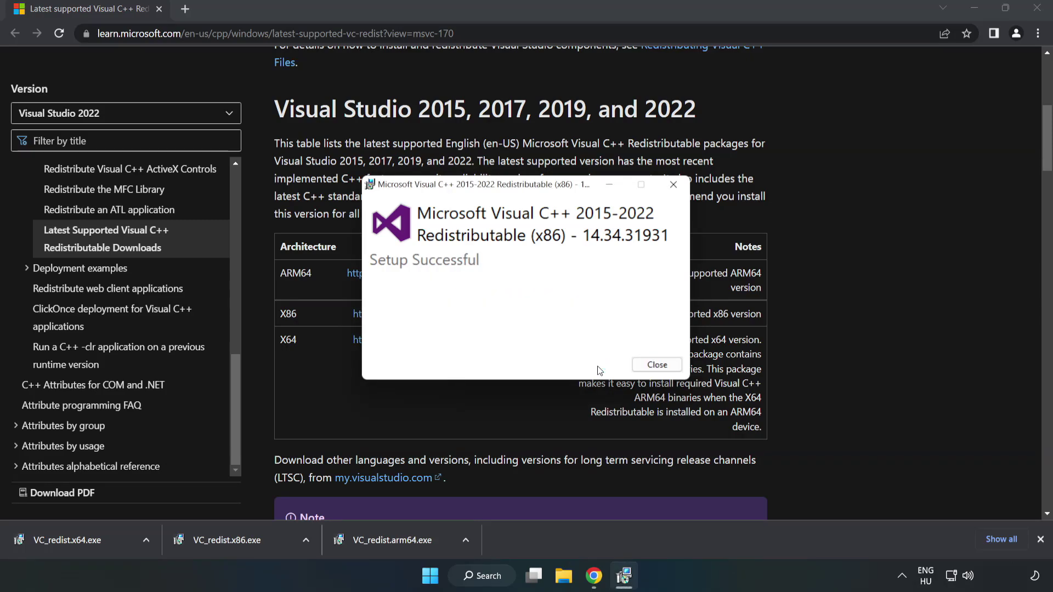
pyautogui.click(657, 364)
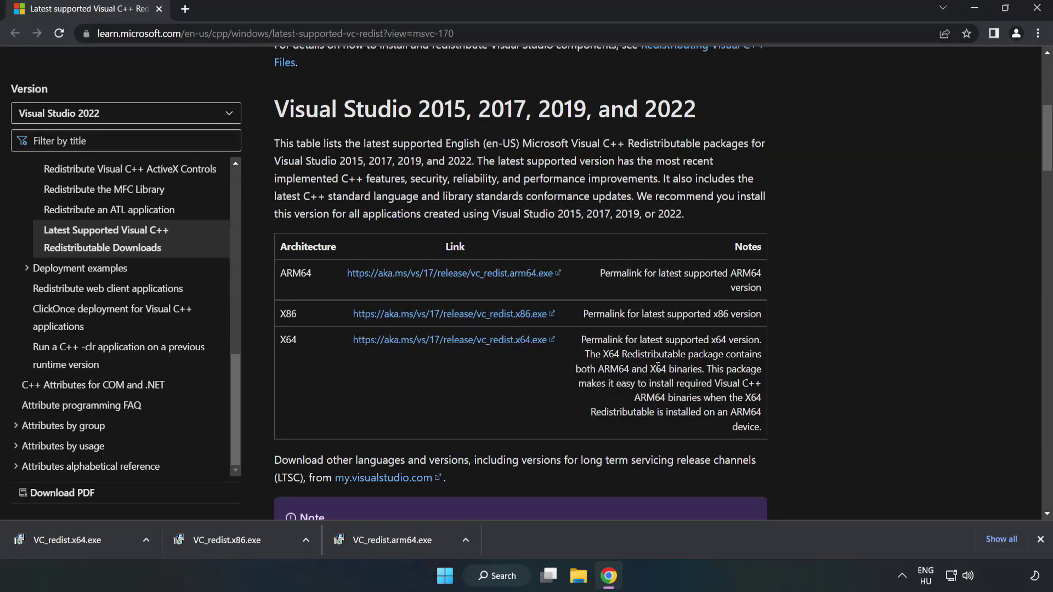
# Step: Install the x64 Visual C++ Redistributable from VC_redist.x64.exe, agreeing to the license terms, and close the installer and the browser
pyautogui.click(57, 536)
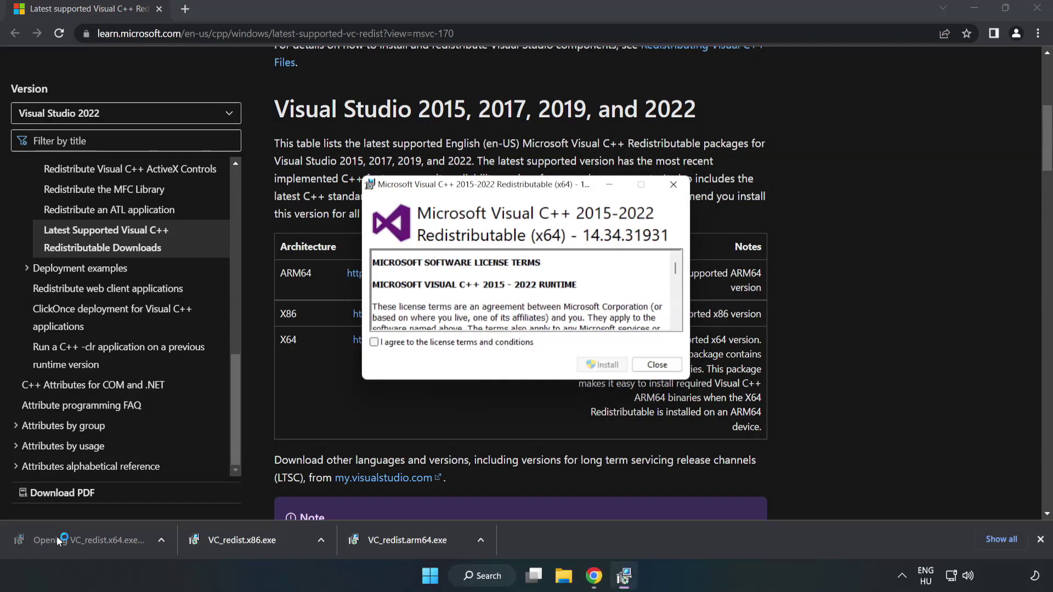
pyautogui.moveTo(675, 271); pyautogui.dragTo(676, 321)
pyautogui.click(374, 342)
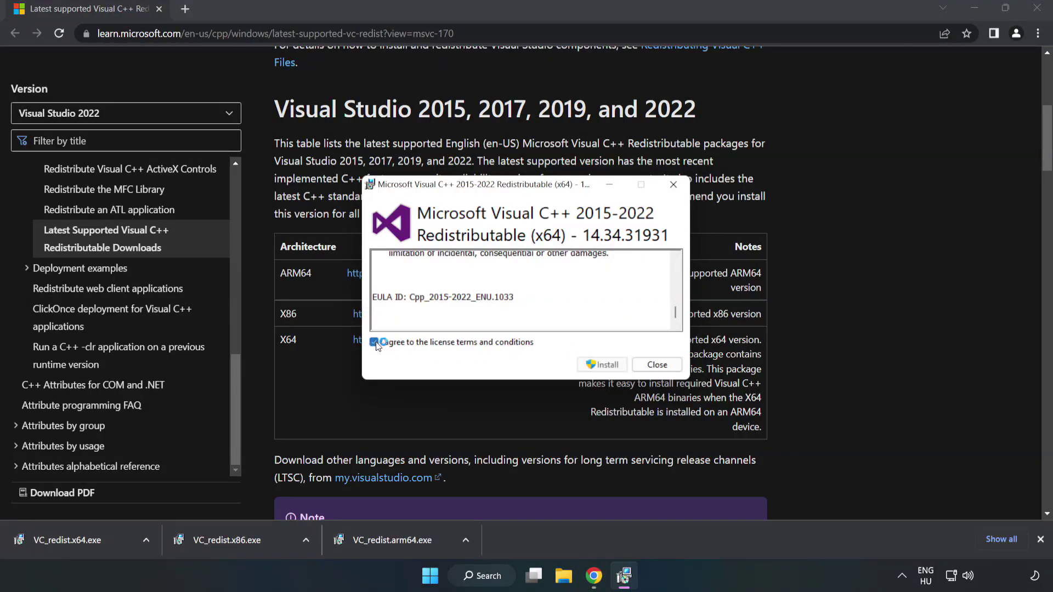
pyautogui.click(598, 363)
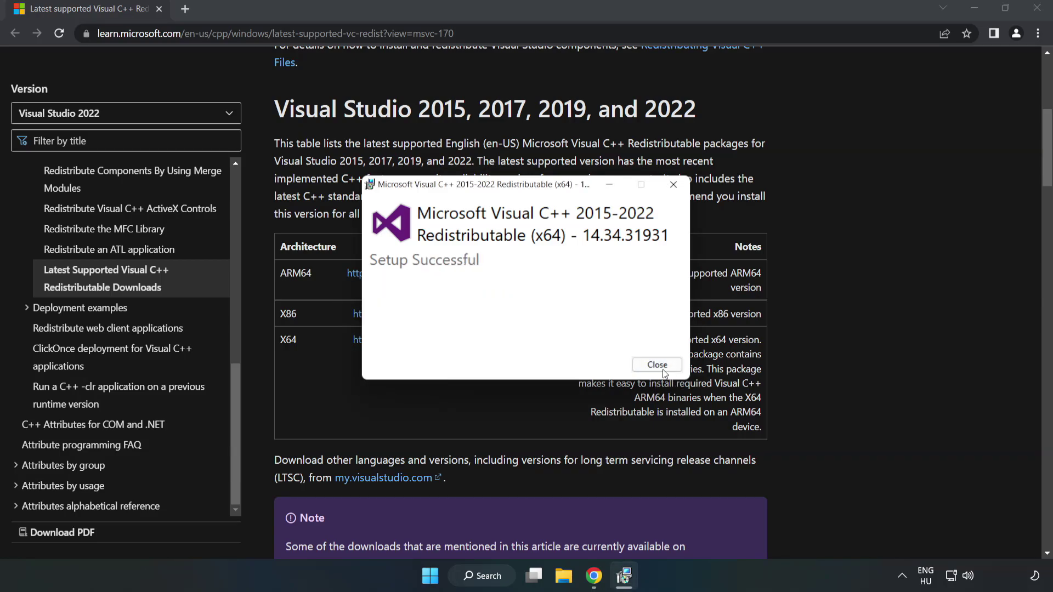
pyautogui.click(656, 365)
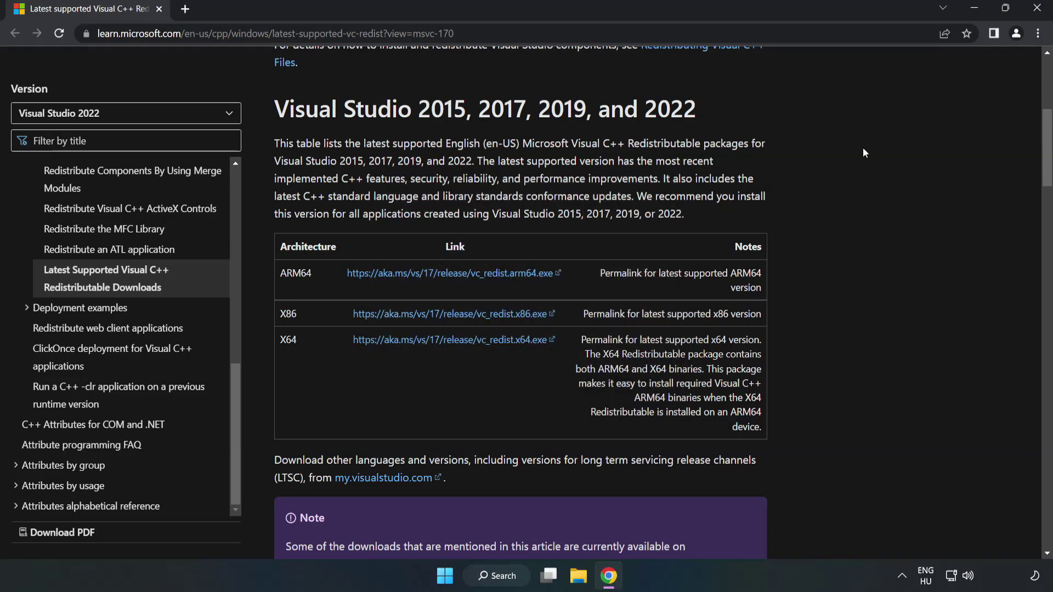
pyautogui.click(1038, 13)
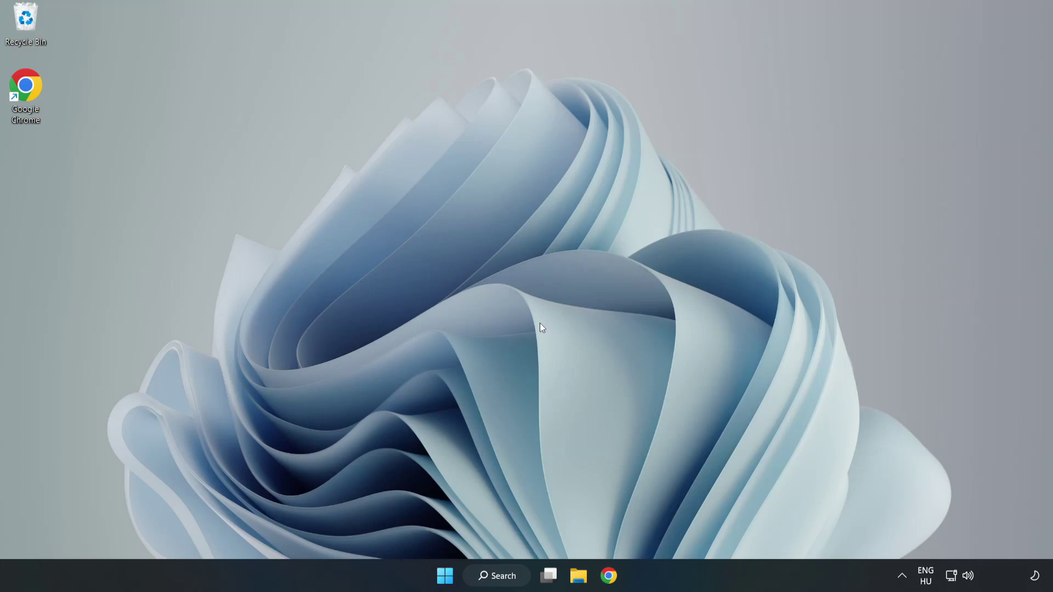
# Step: Search Windows for cmd and open Command Prompt as administrator
pyautogui.click(510, 574)
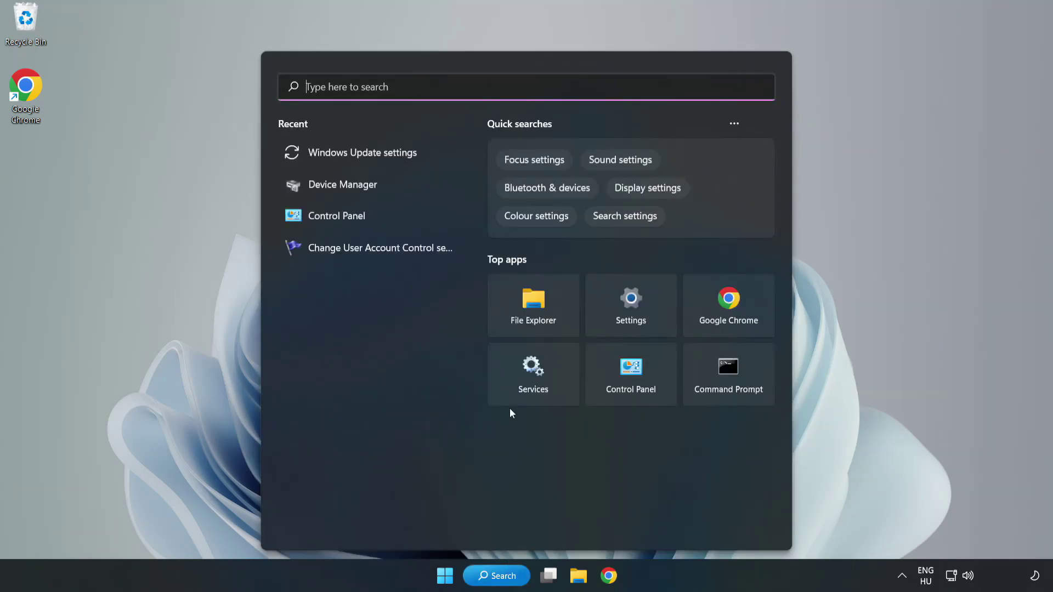
pyautogui.write('cmd')
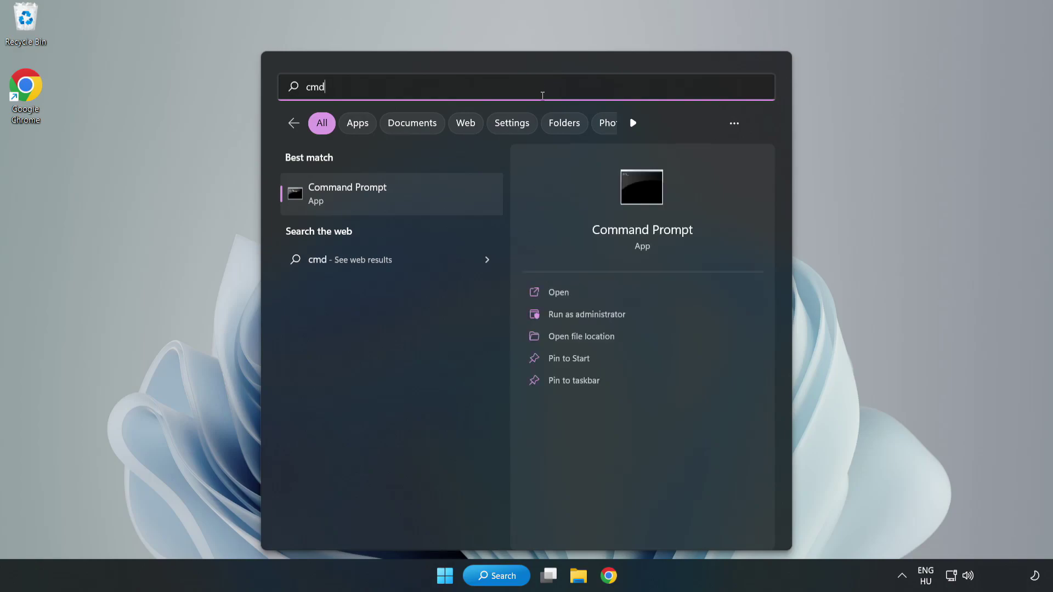
pyautogui.click(415, 199)
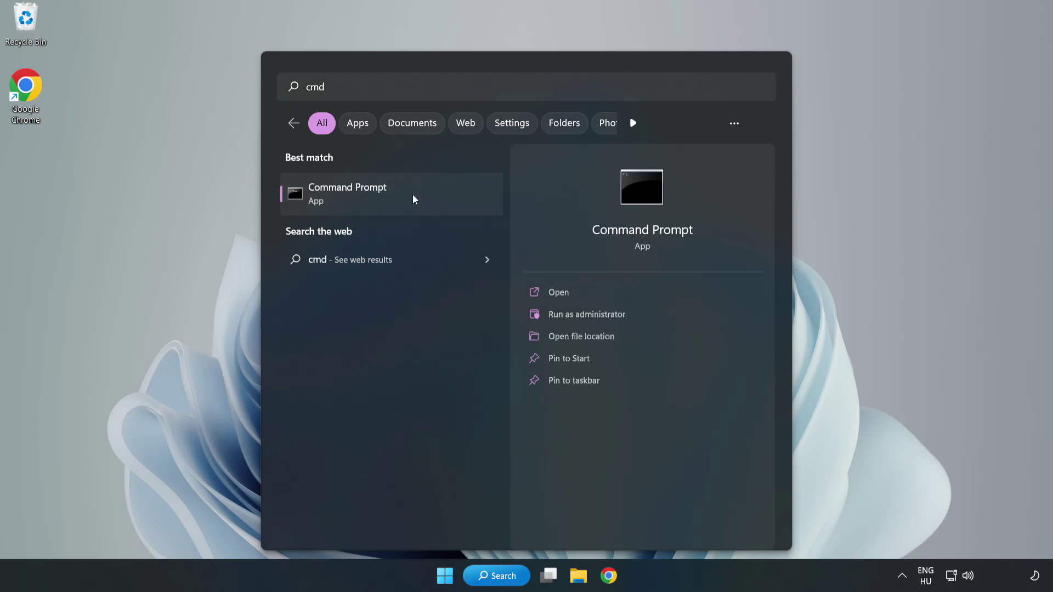
pyautogui.rightClick(414, 199)
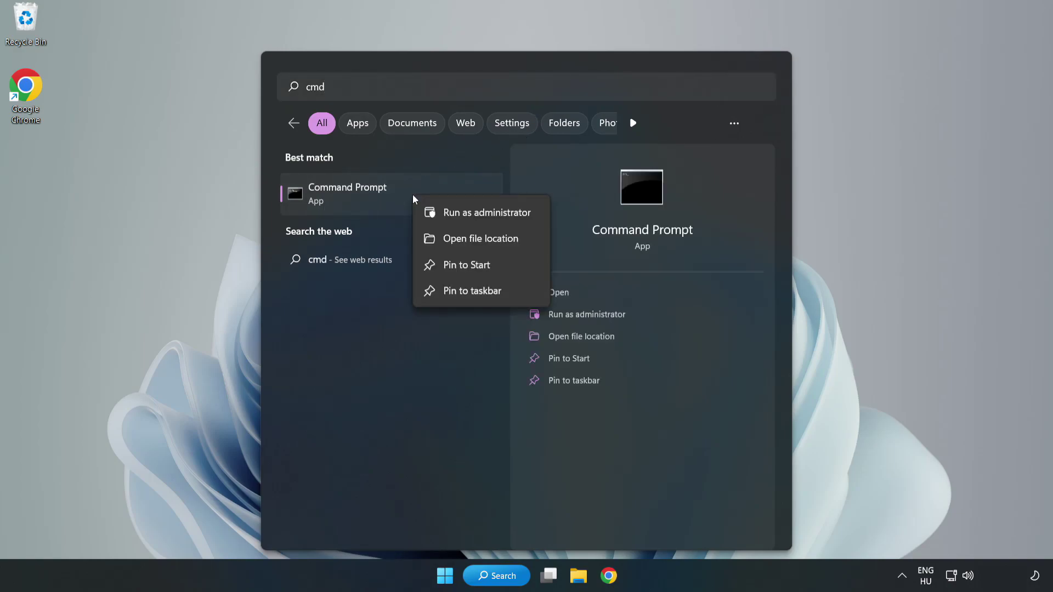
pyautogui.click(455, 214)
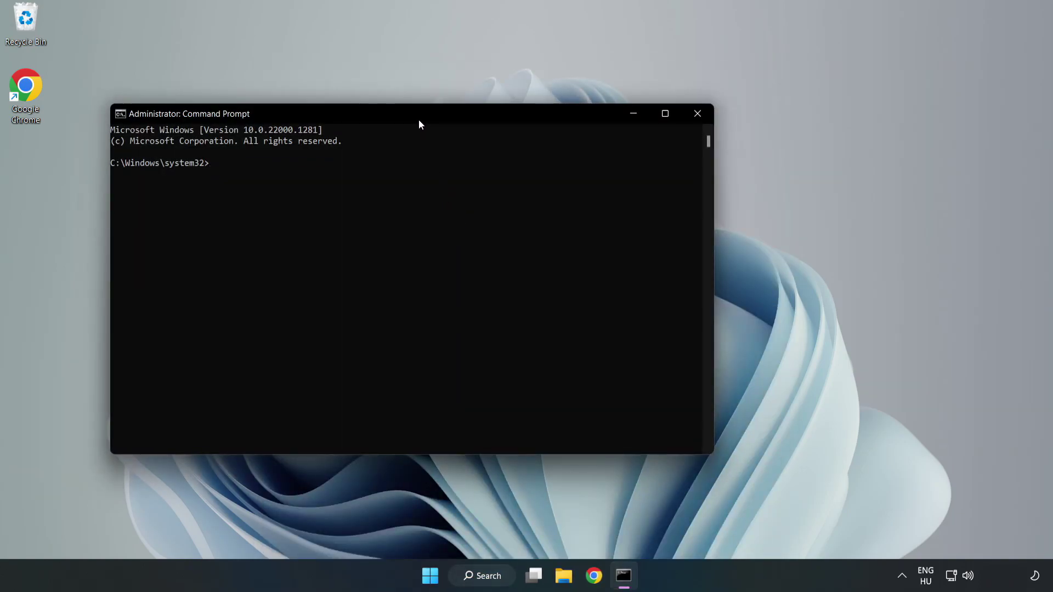
# Step: Run the system file check with sfc /scannow and close Command Prompt once the scan is complete
pyautogui.moveTo(420, 125); pyautogui.dragTo(537, 124)
pyautogui.write('sfc')
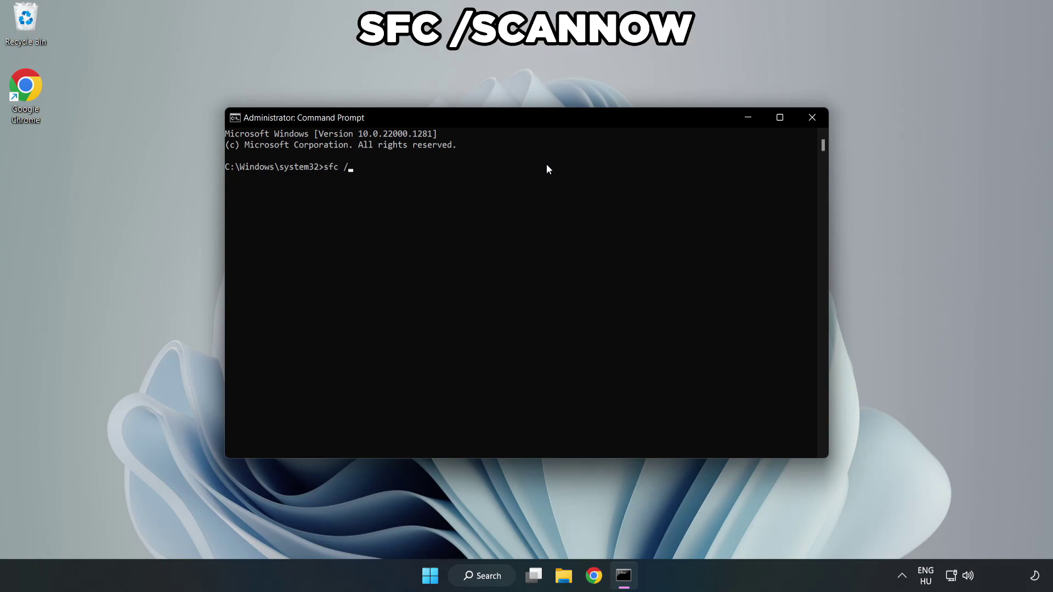
pyautogui.write(' /scannow')
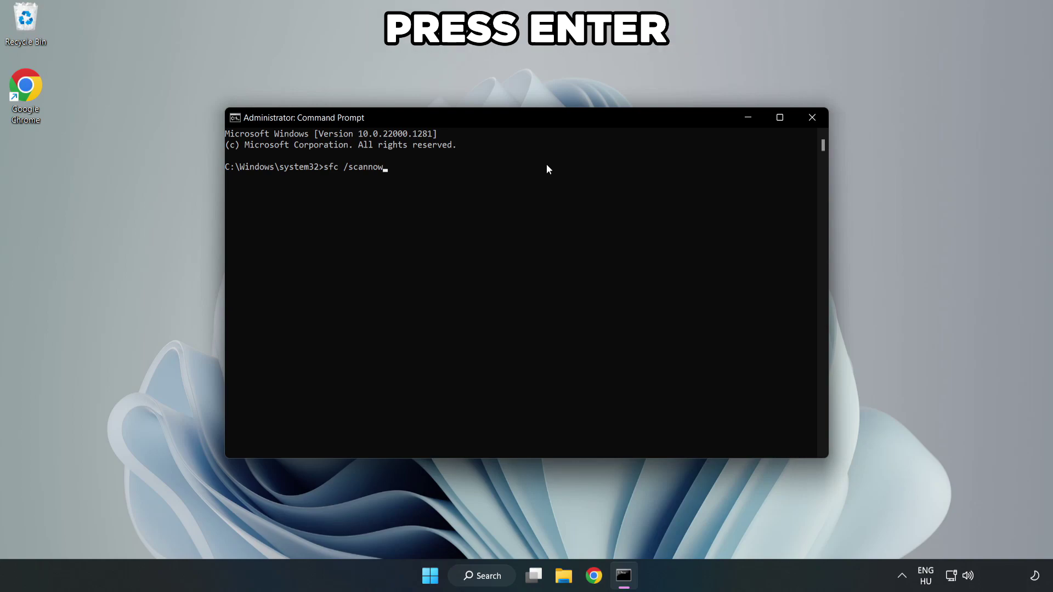
pyautogui.press('Return')
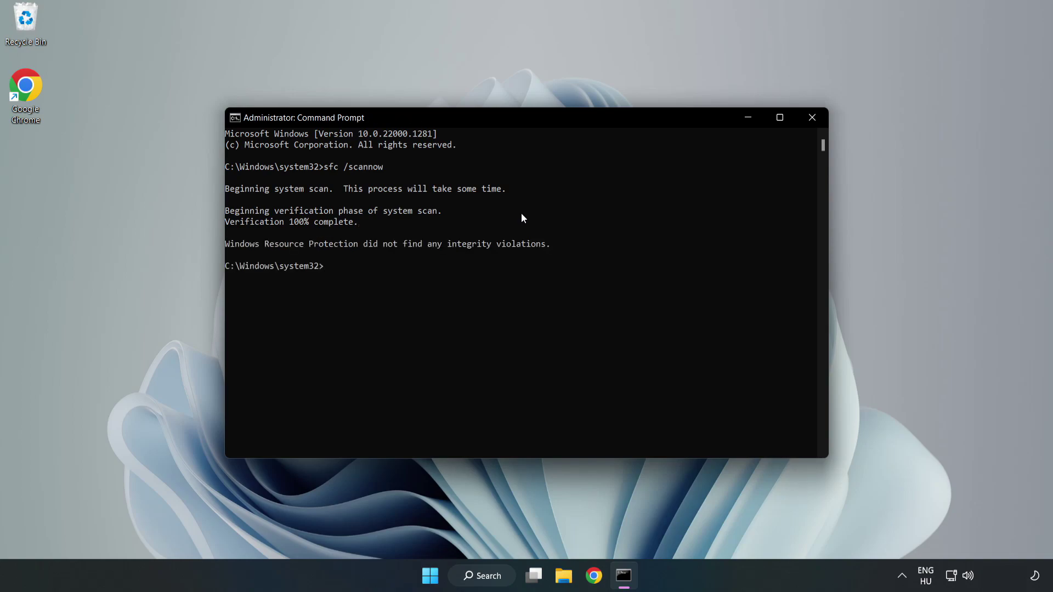
pyautogui.click(811, 121)
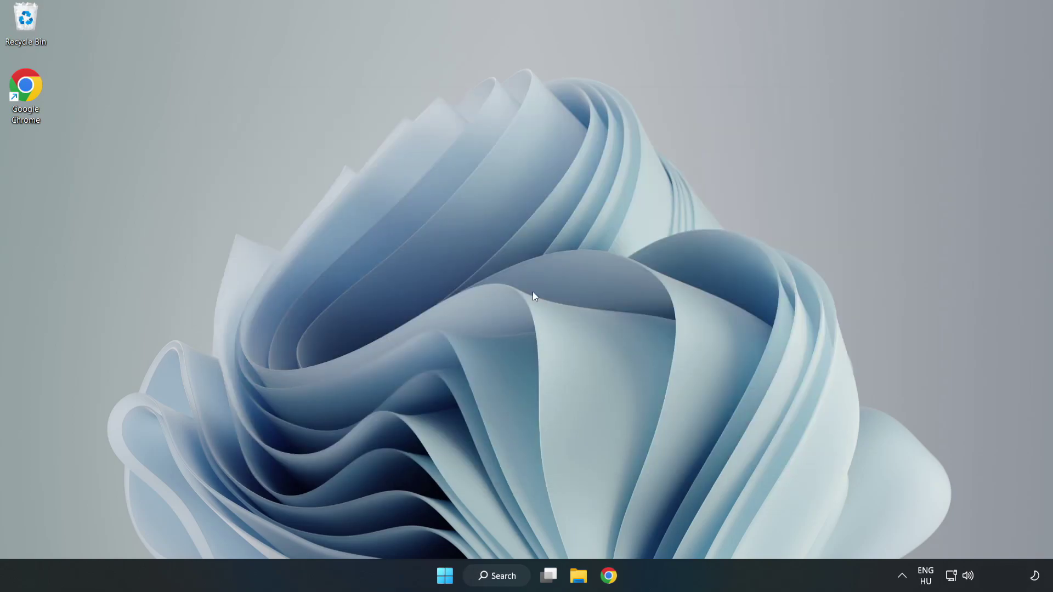
# Step: Open the computer's power options for sleep, shut down and restart
pyautogui.click(444, 575)
pyautogui.click(697, 528)
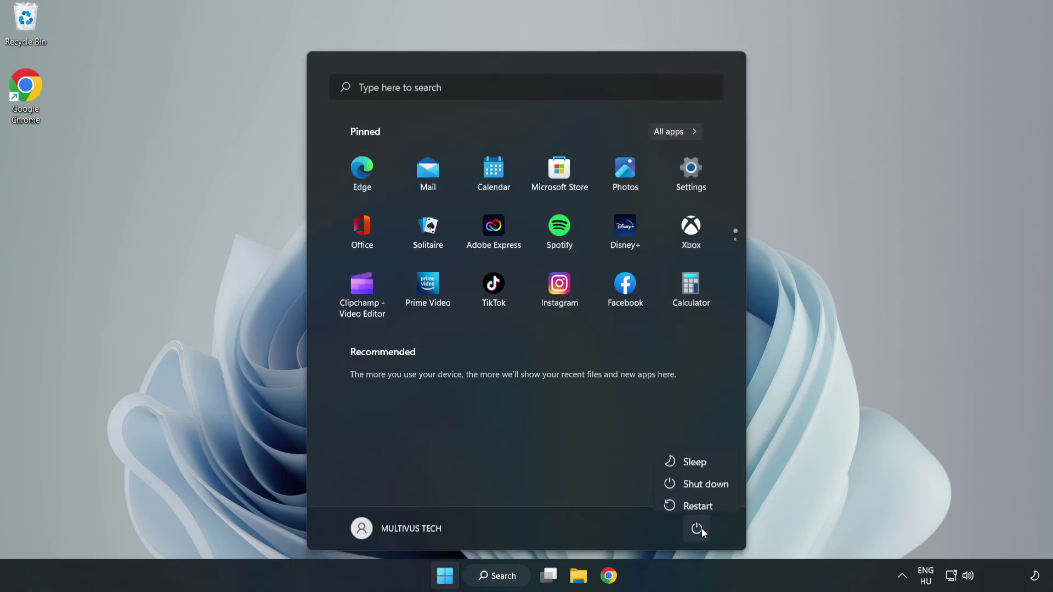